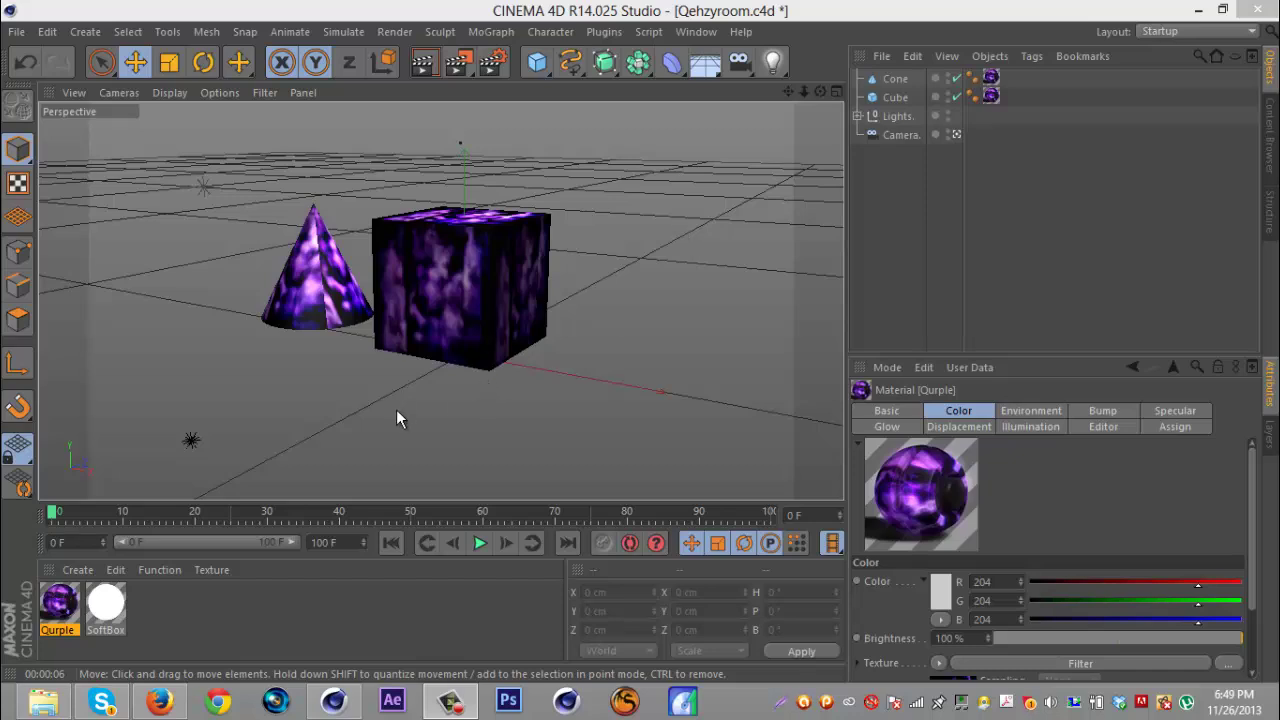
Render the Perspective viewport showing the cone and cube with the purple Qurple material.
left_click(422, 62)
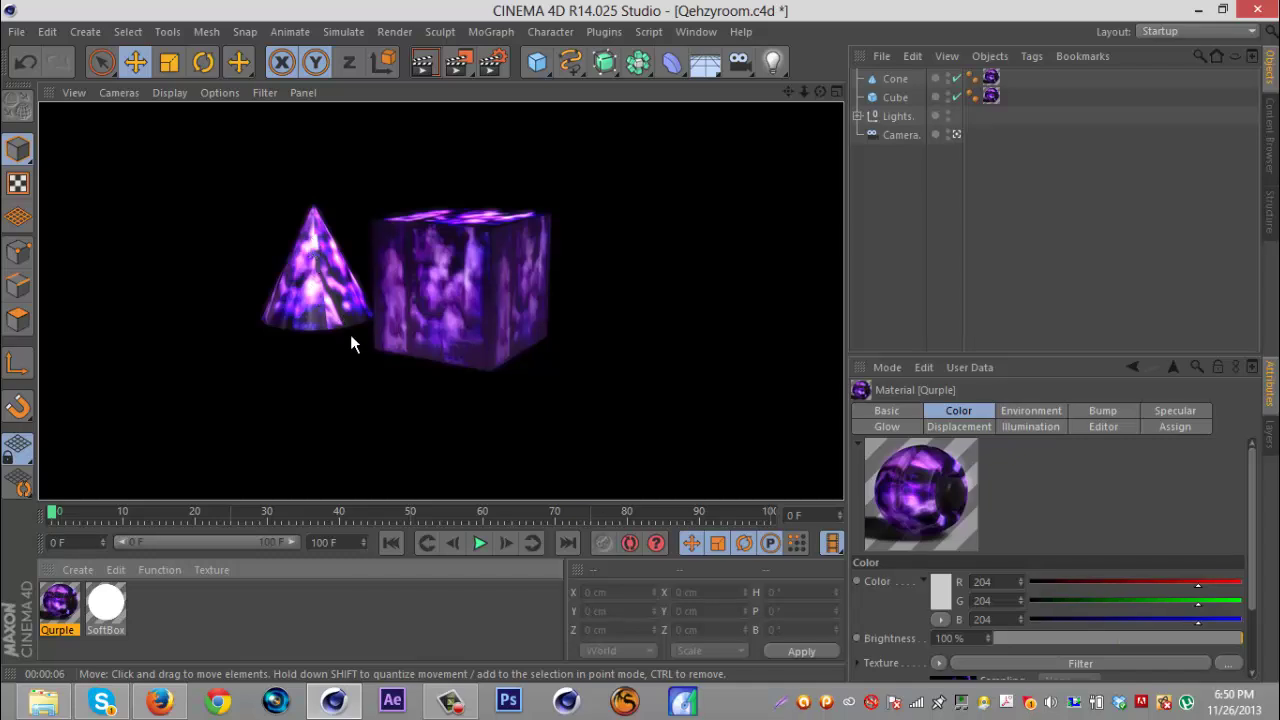
Assign a Layer shader as the texture of Qurple's Displacement channel.
double_click(62, 600)
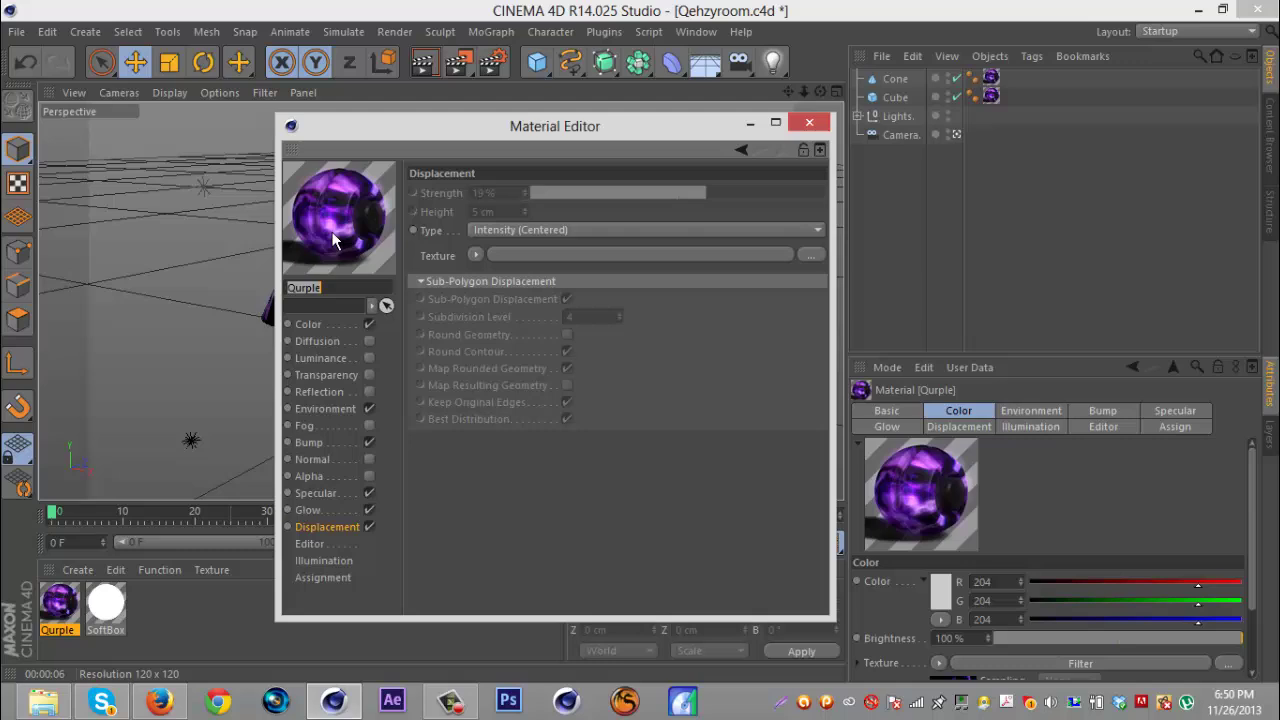
left_click(356, 525)
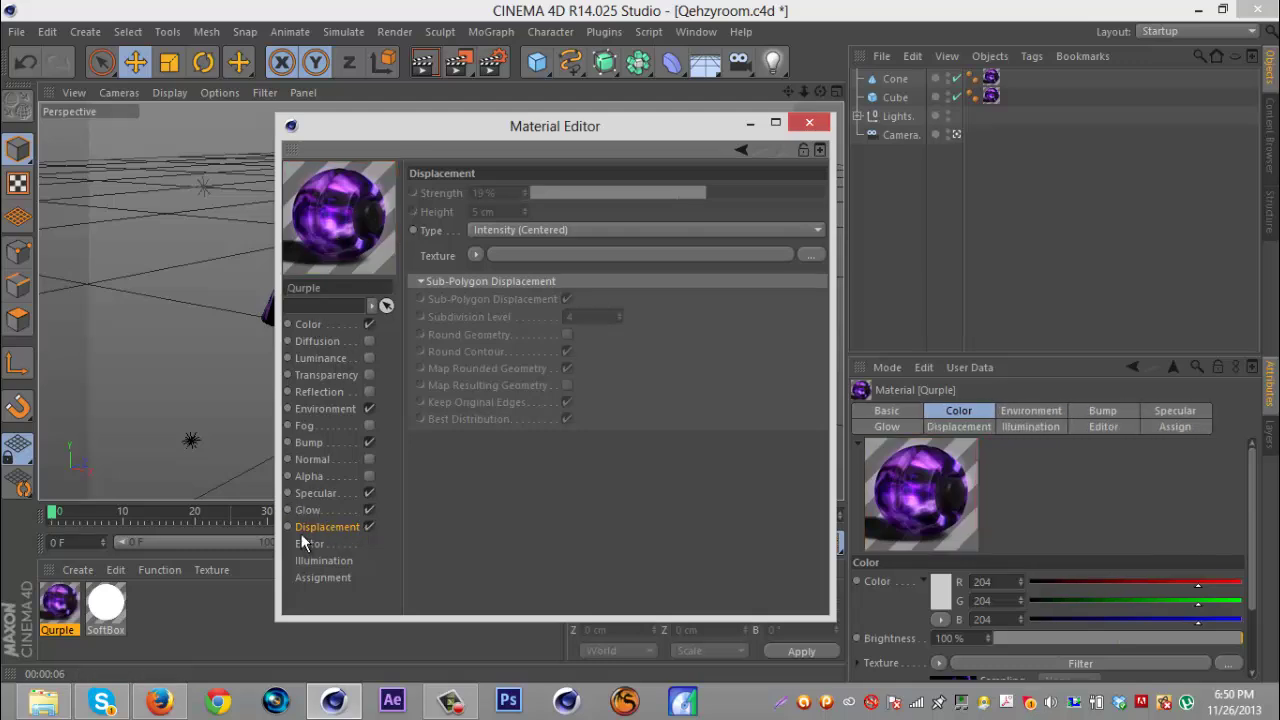
left_click(474, 256)
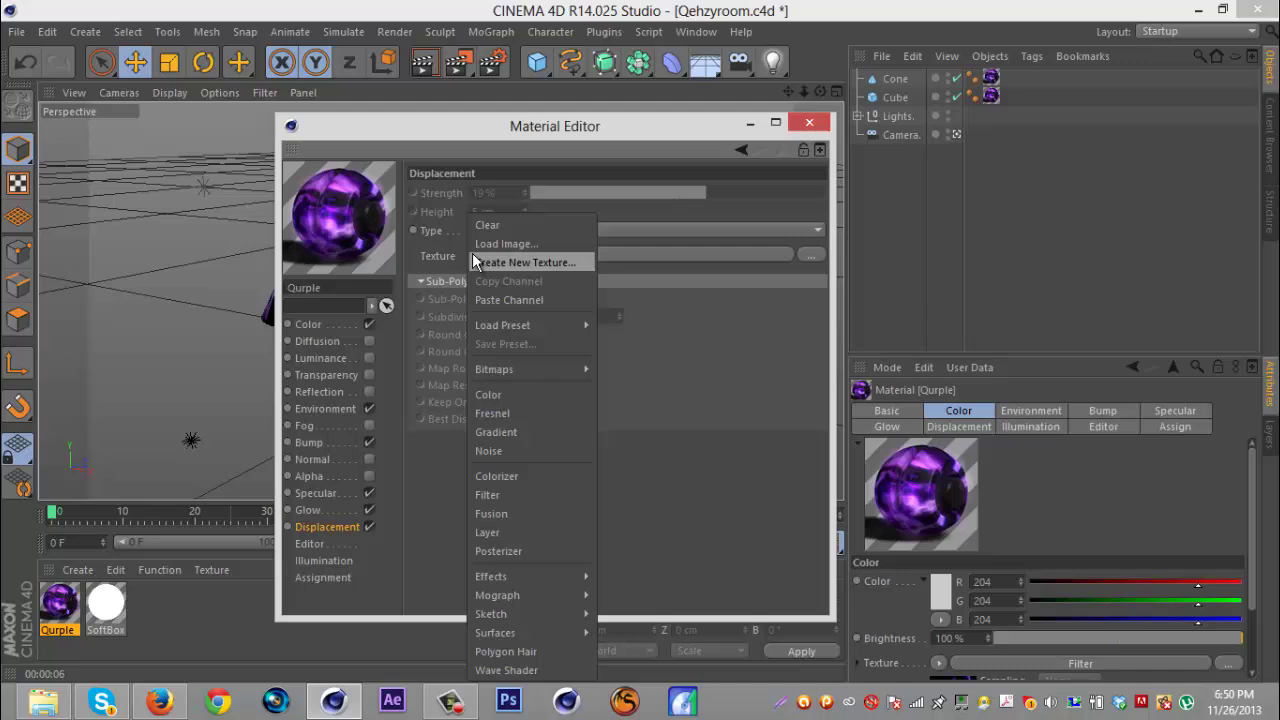
left_click(496, 530)
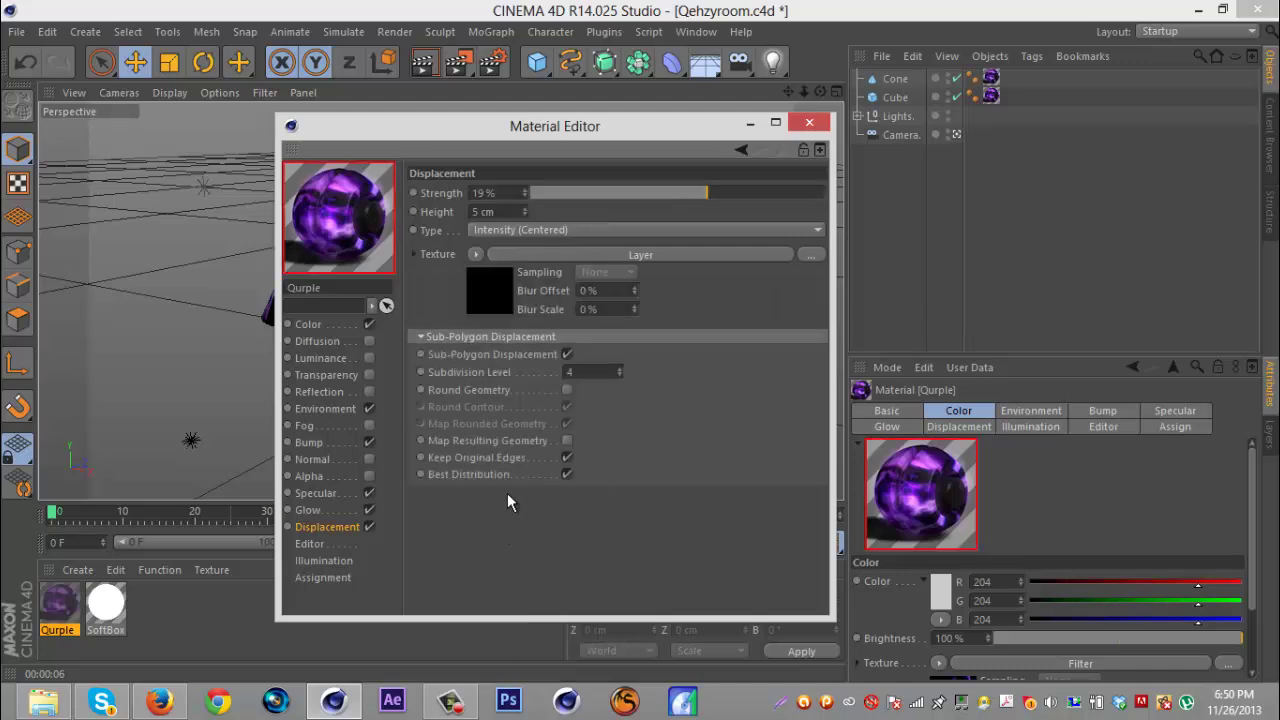
Load image 12 from GFXpack > Folders > Textures as a layer in the displacement Layer shader.
left_click(586, 256)
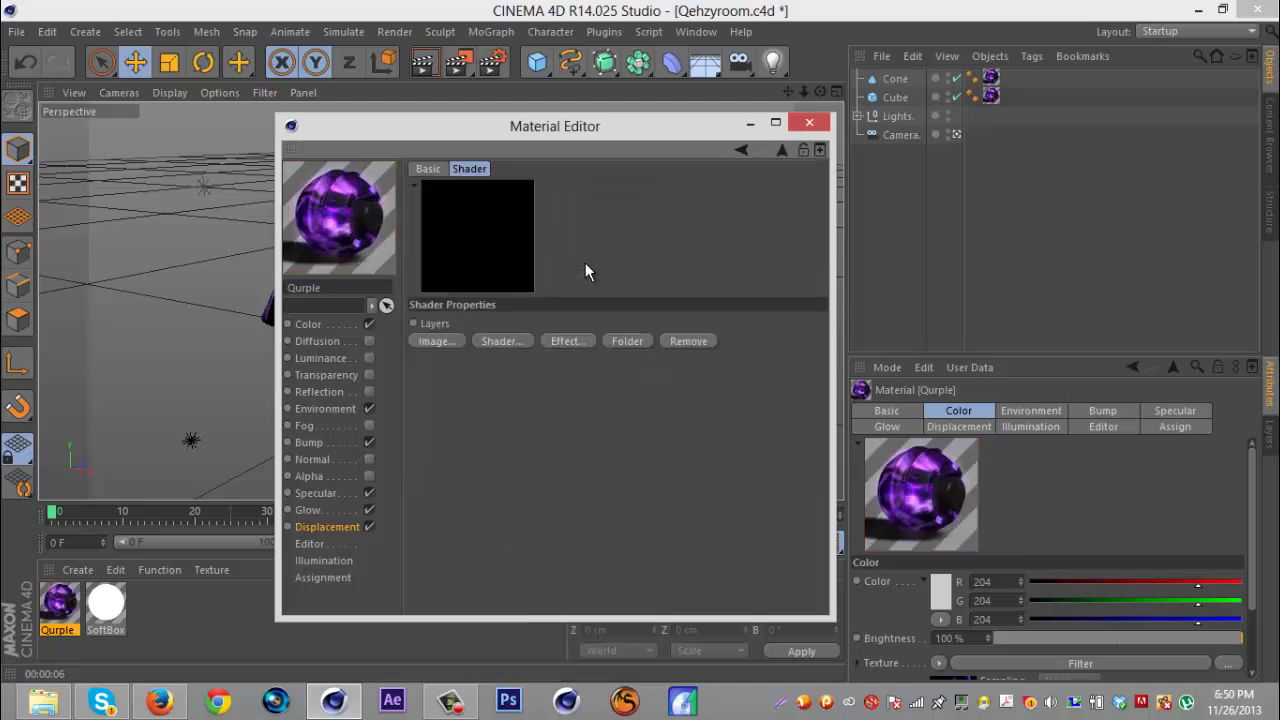
left_click(442, 341)
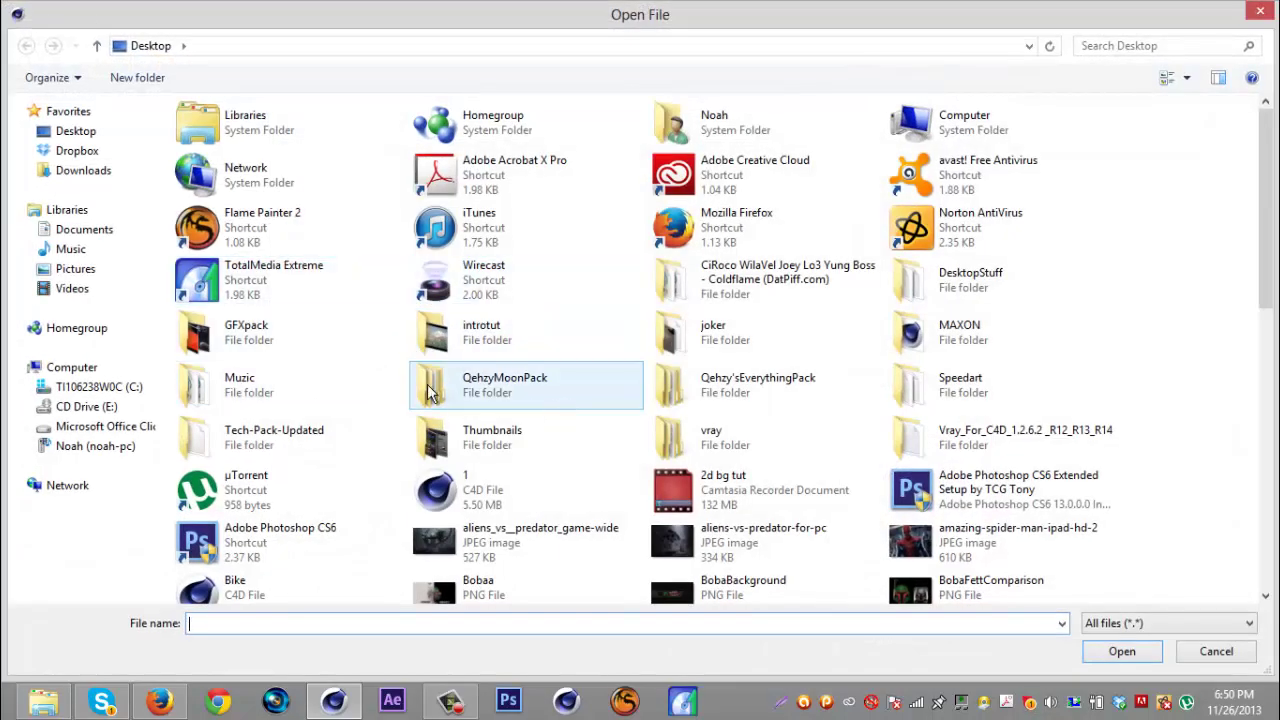
double_click(328, 341)
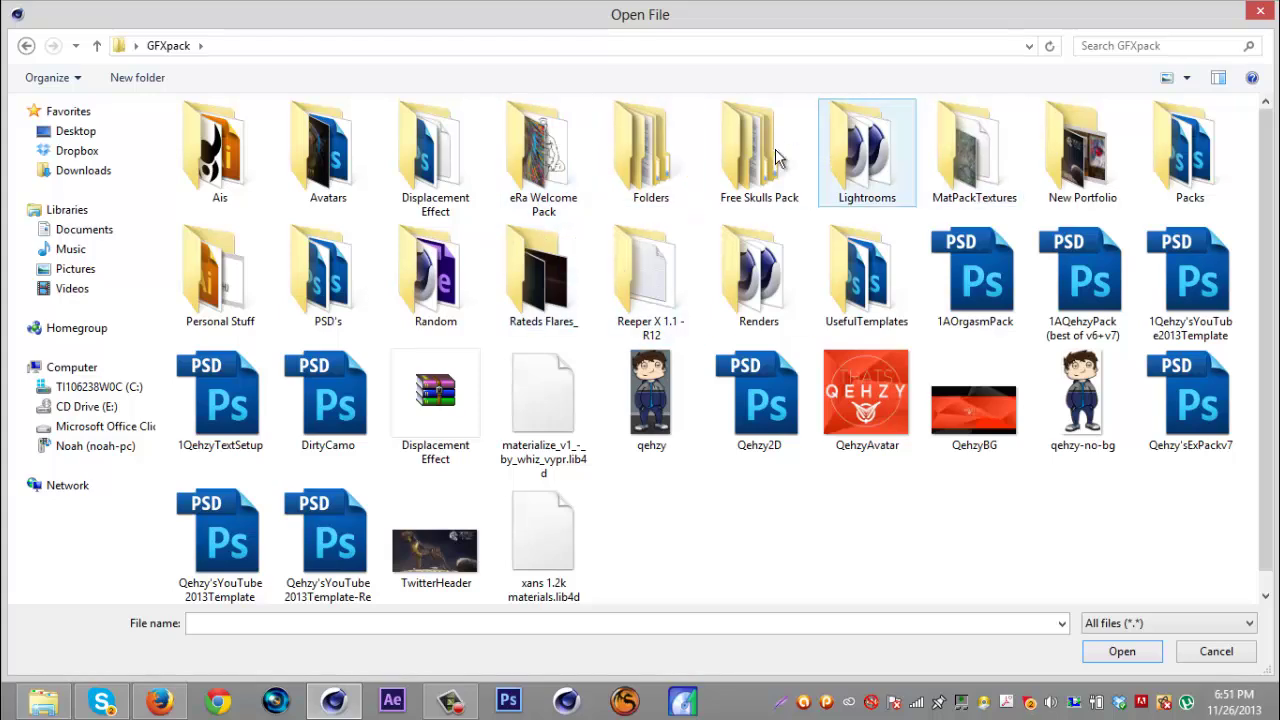
double_click(645, 150)
scroll(371, 377, "down", 4)
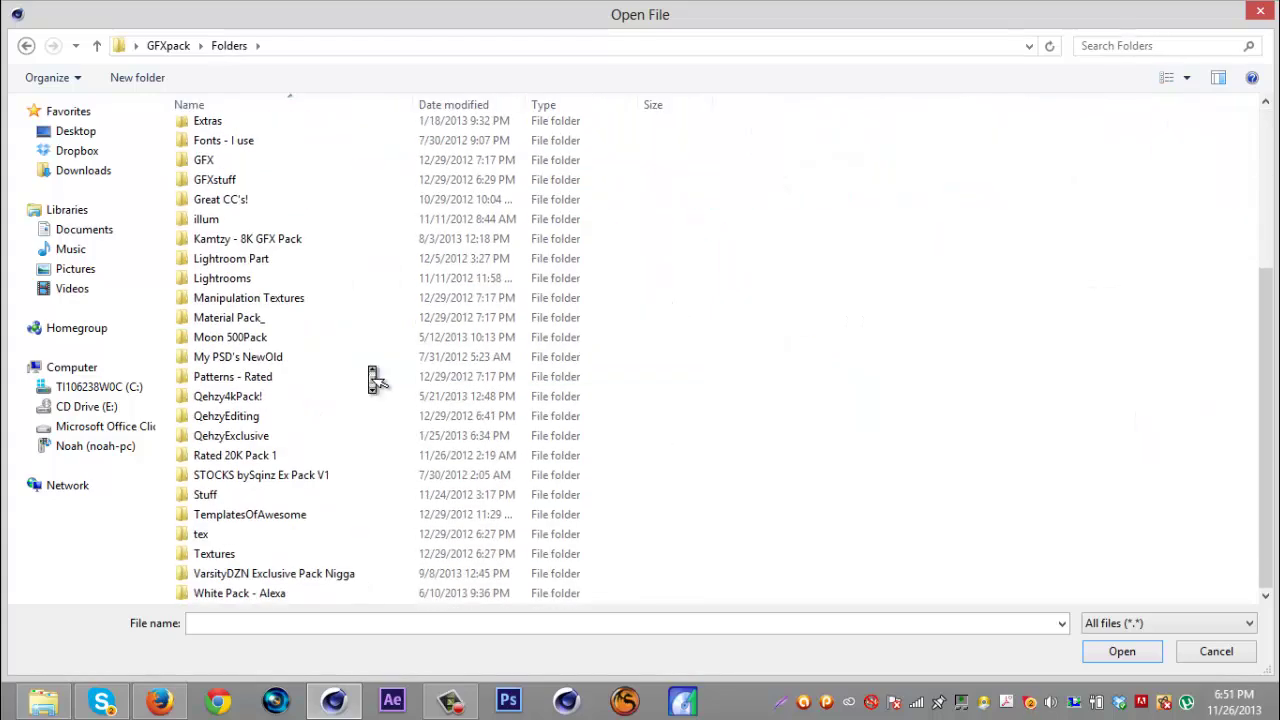
double_click(243, 553)
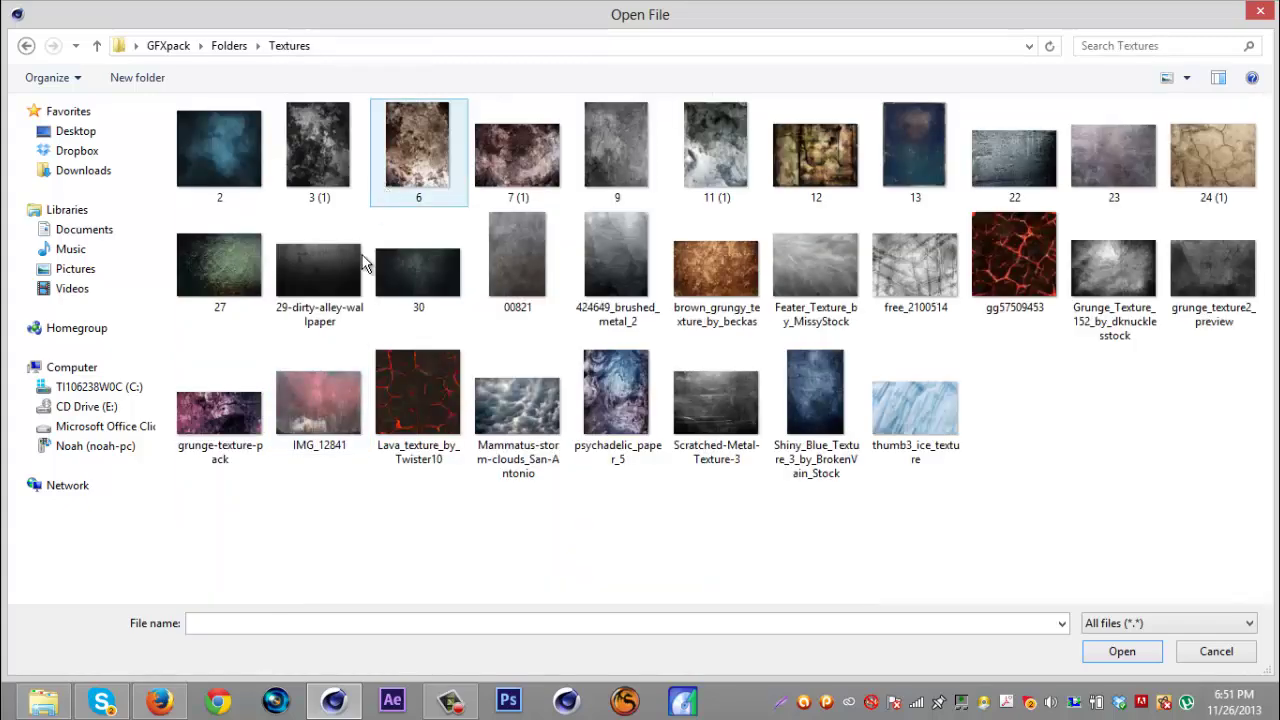
left_click(835, 176)
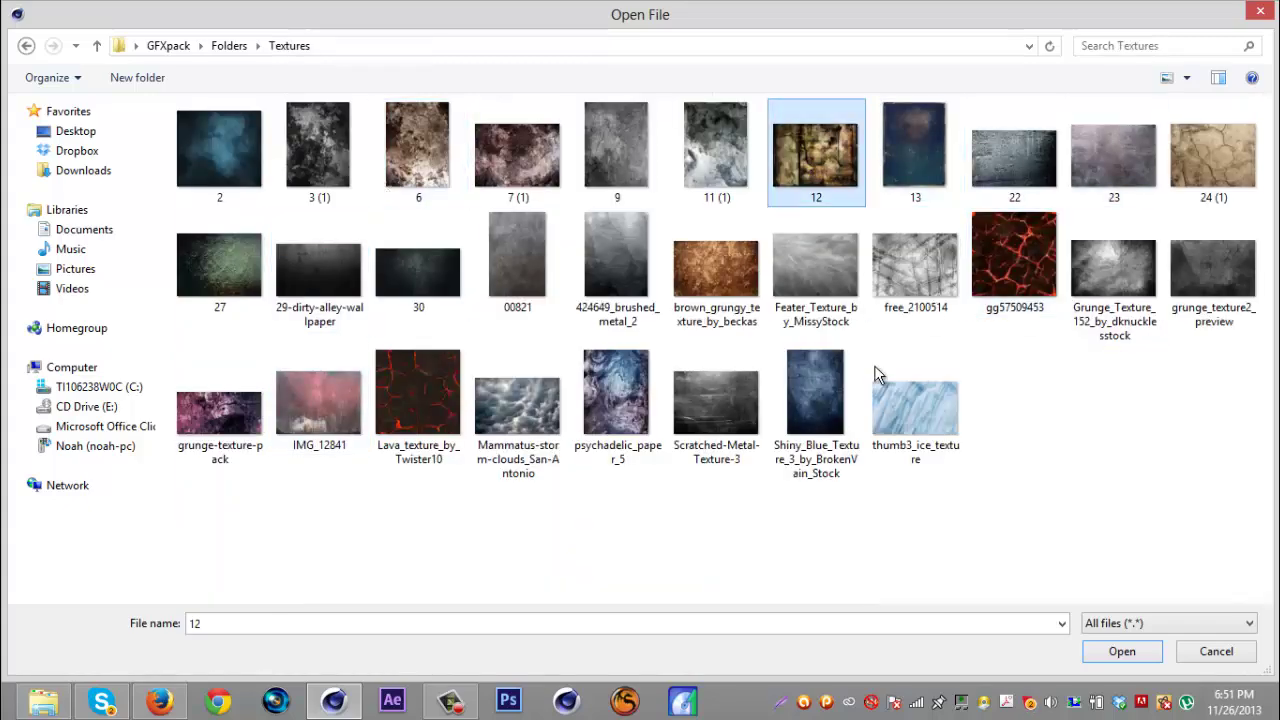
left_click(1120, 652)
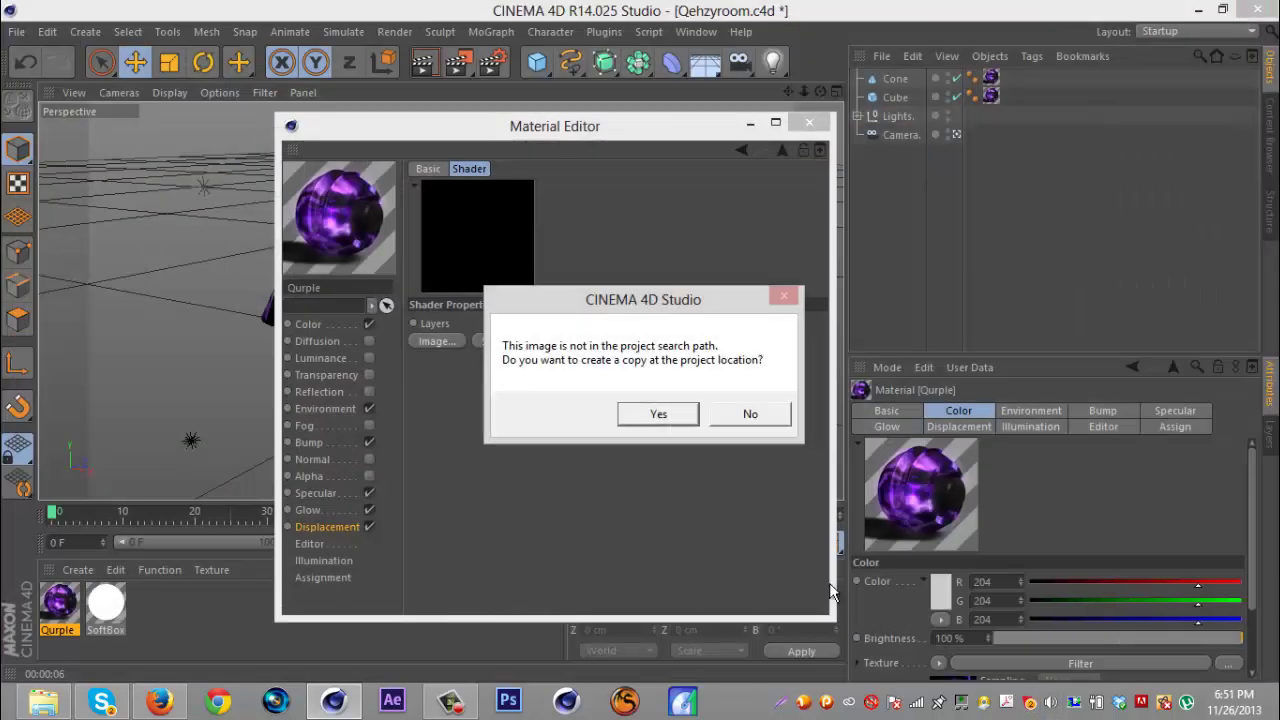
Copy image 12 into the project and add a Noise layer to the Layer shader.
left_click(641, 423)
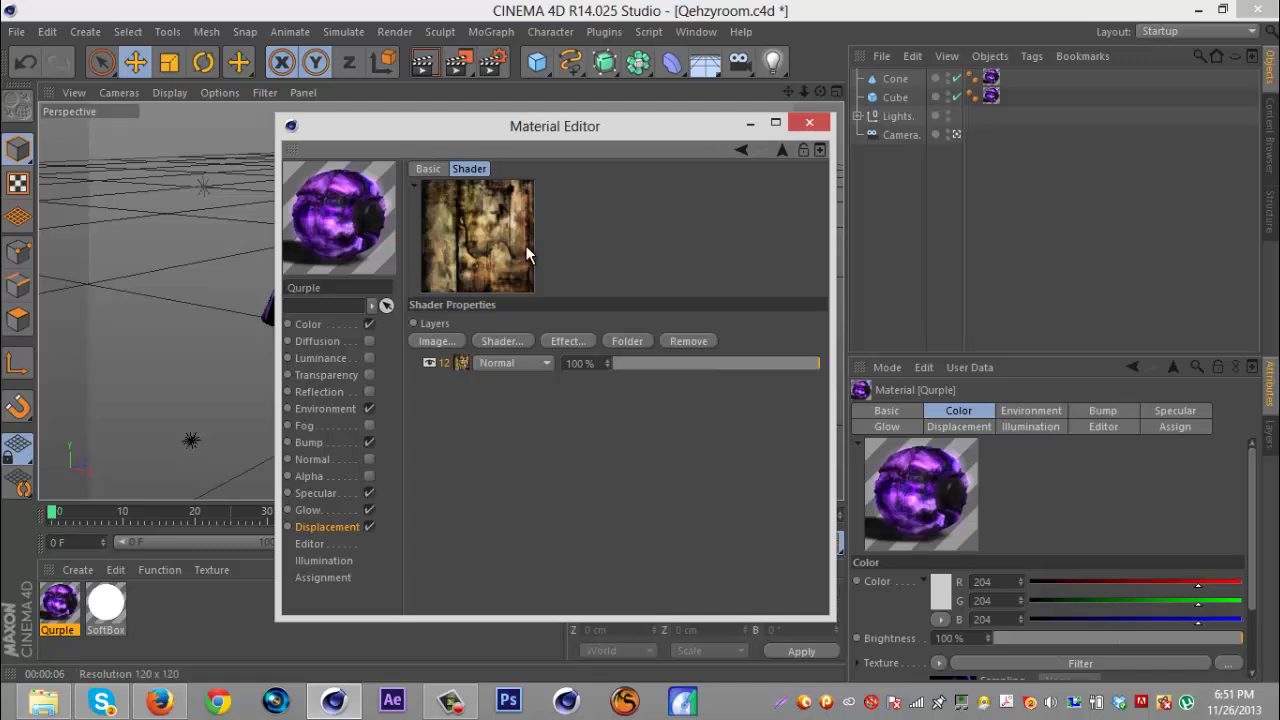
left_click(507, 342)
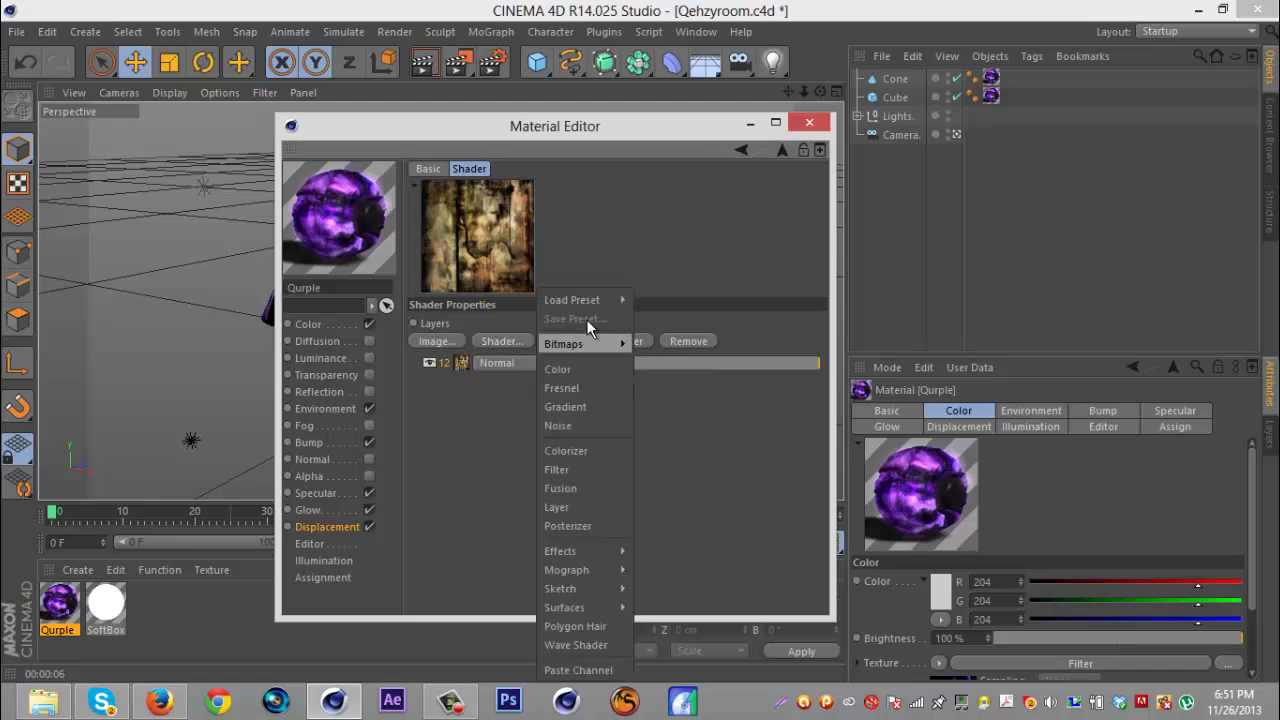
left_click(578, 426)
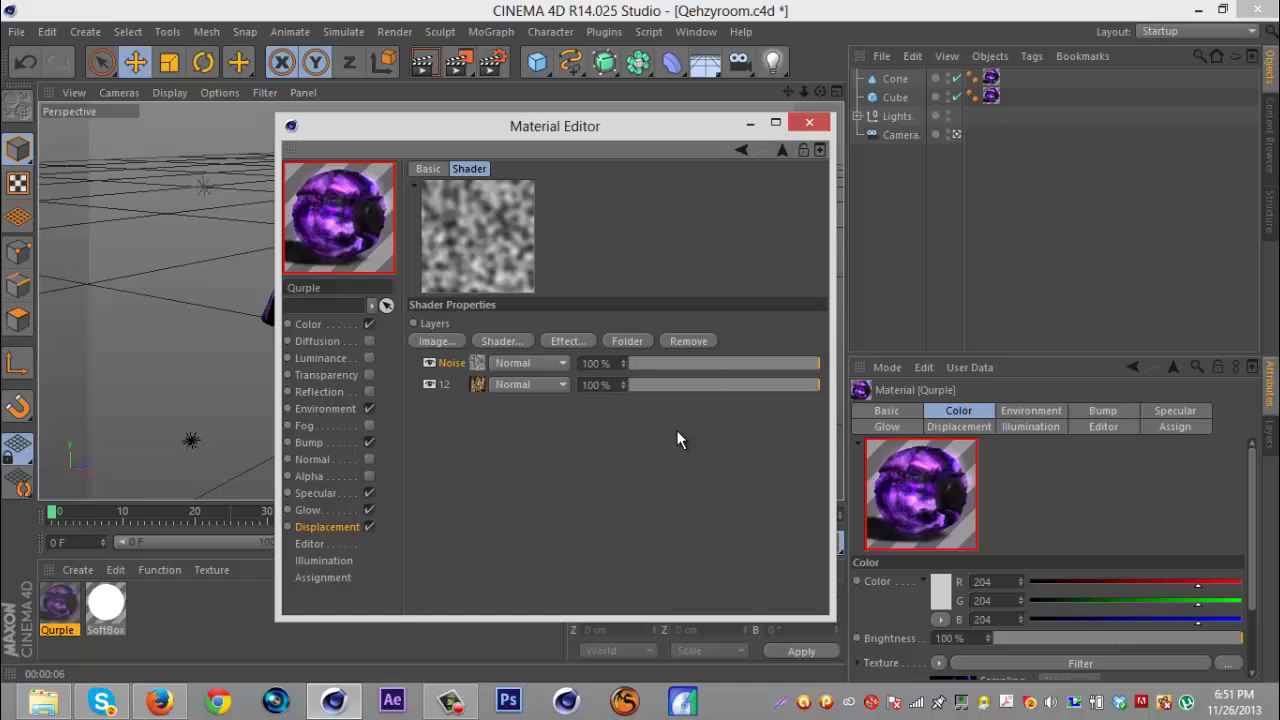
Set the Noise layer's blend mode to Overlay.
left_click(551, 362)
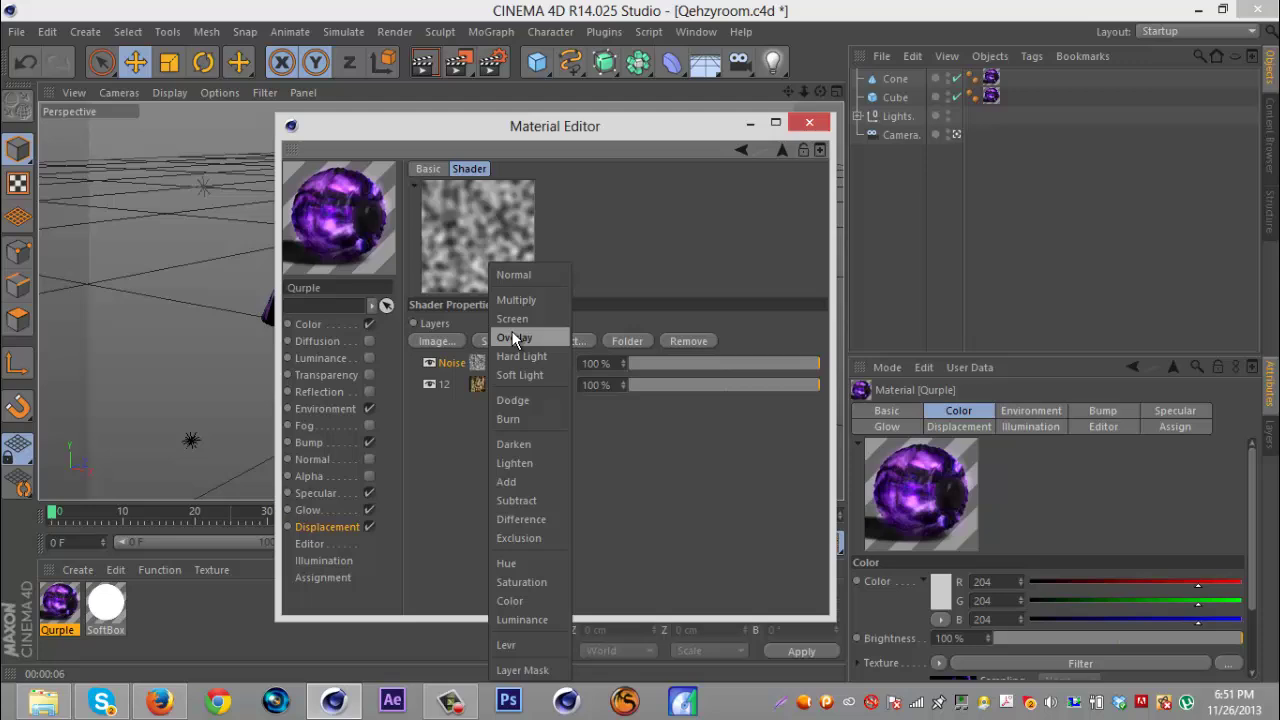
left_click(512, 357)
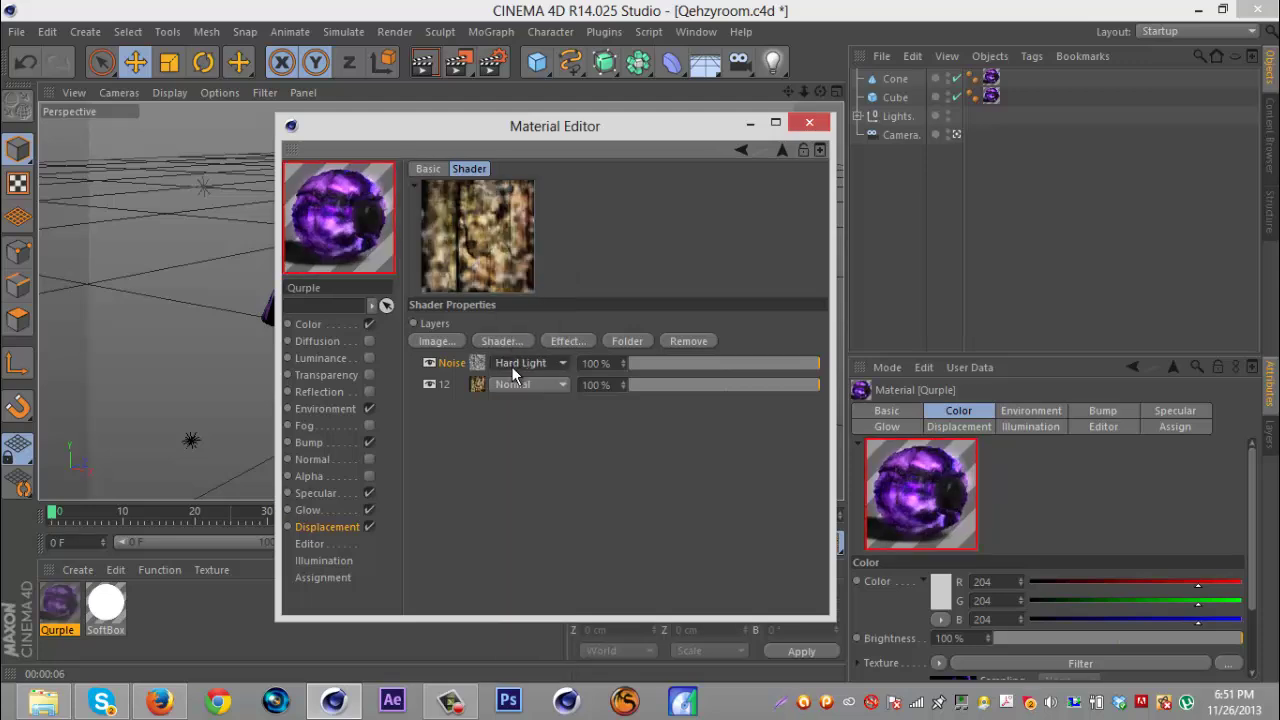
scroll(511, 366, "down", 3)
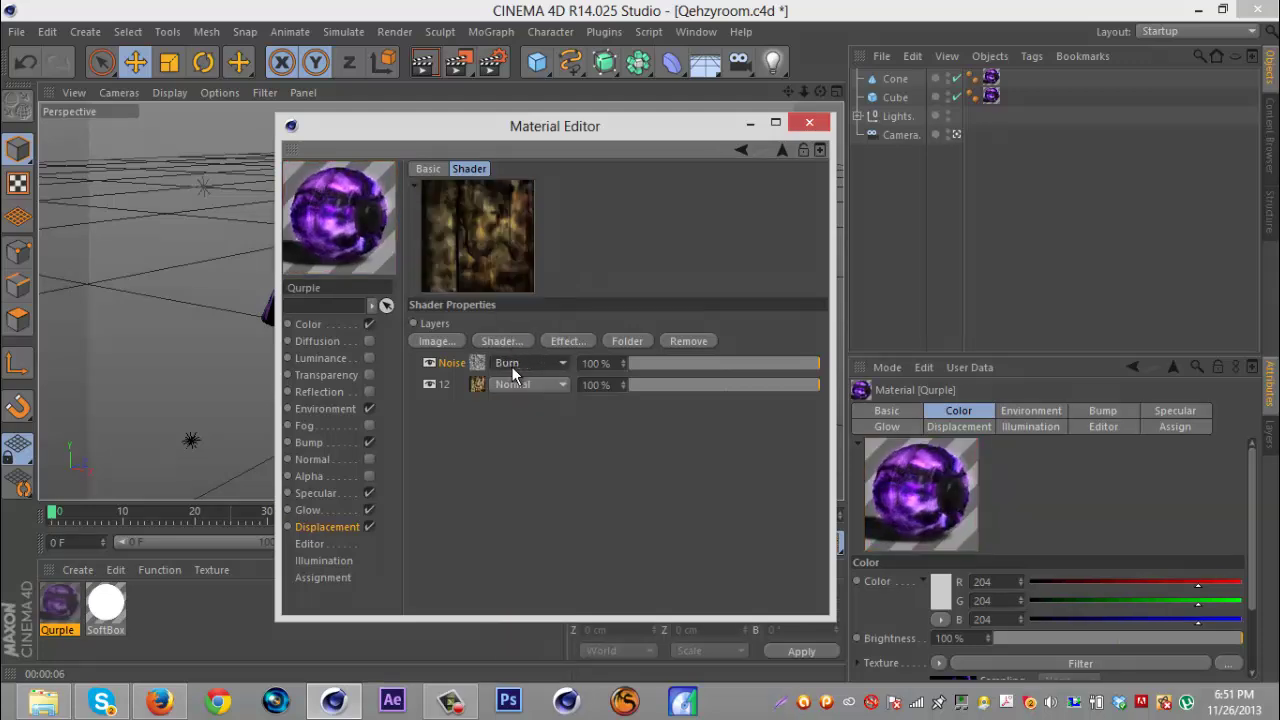
scroll(511, 366, "down", 2)
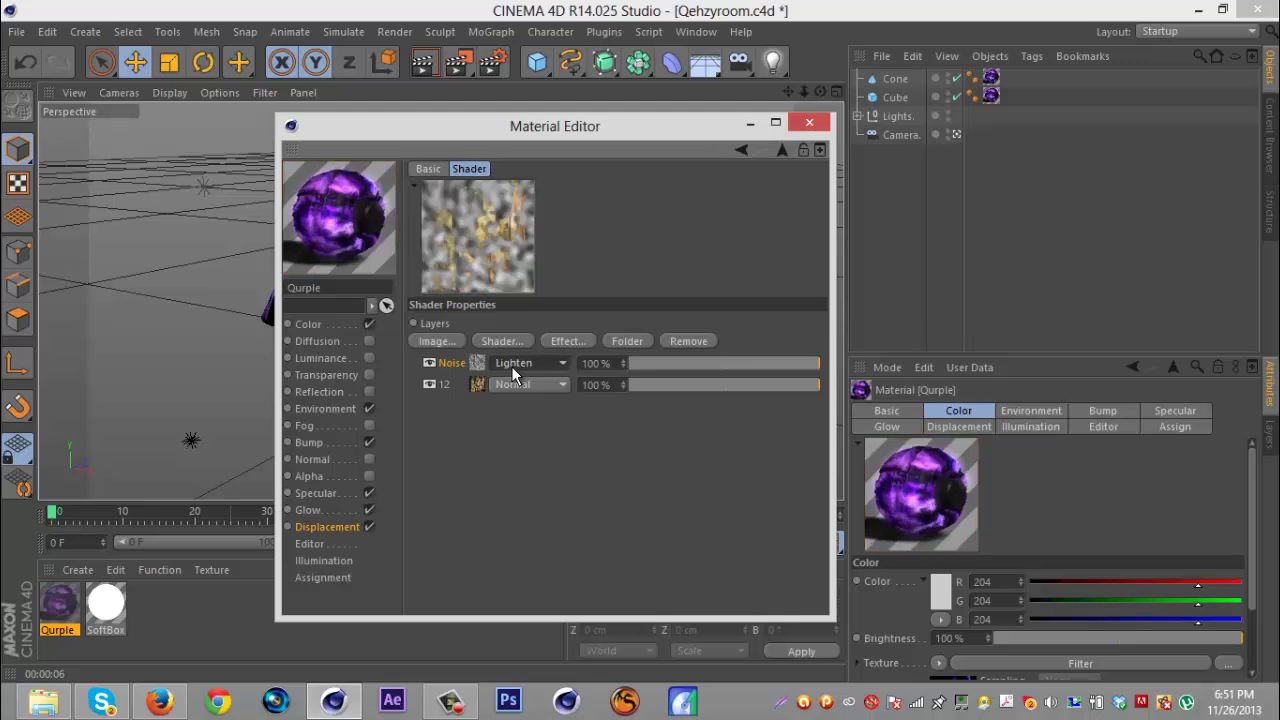
scroll(511, 366, "down", 3)
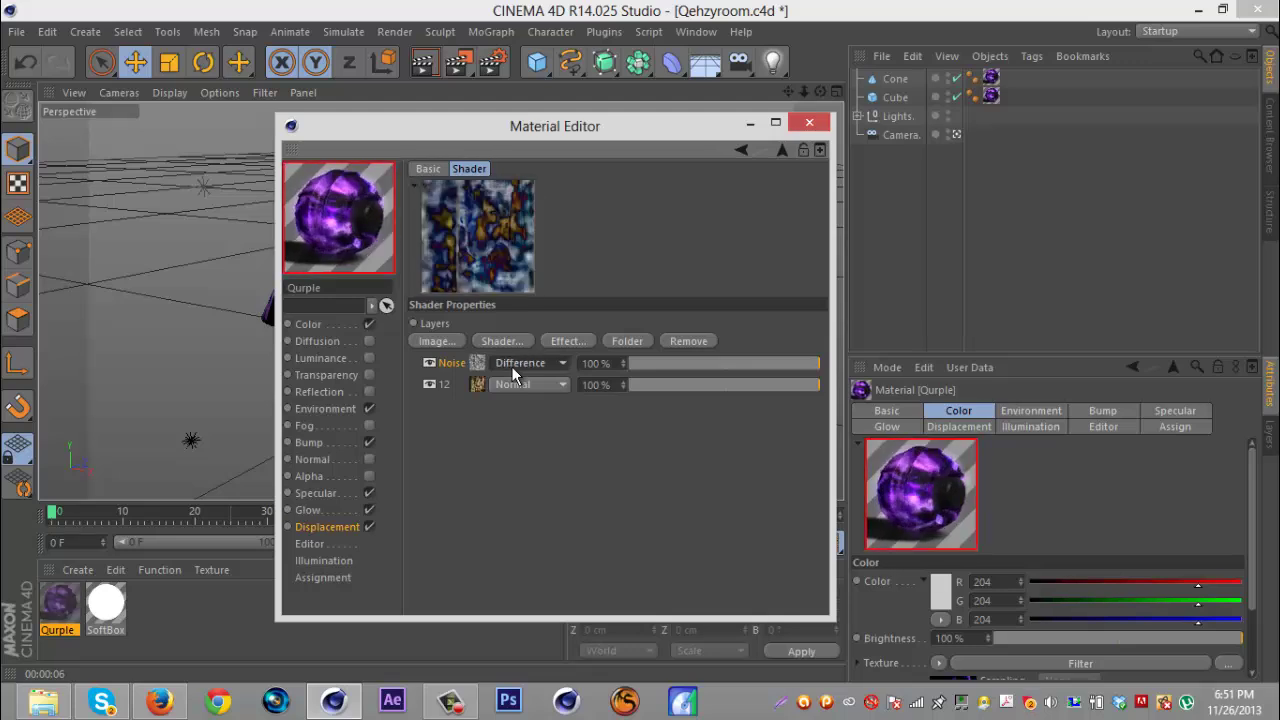
scroll(511, 366, "down", 3)
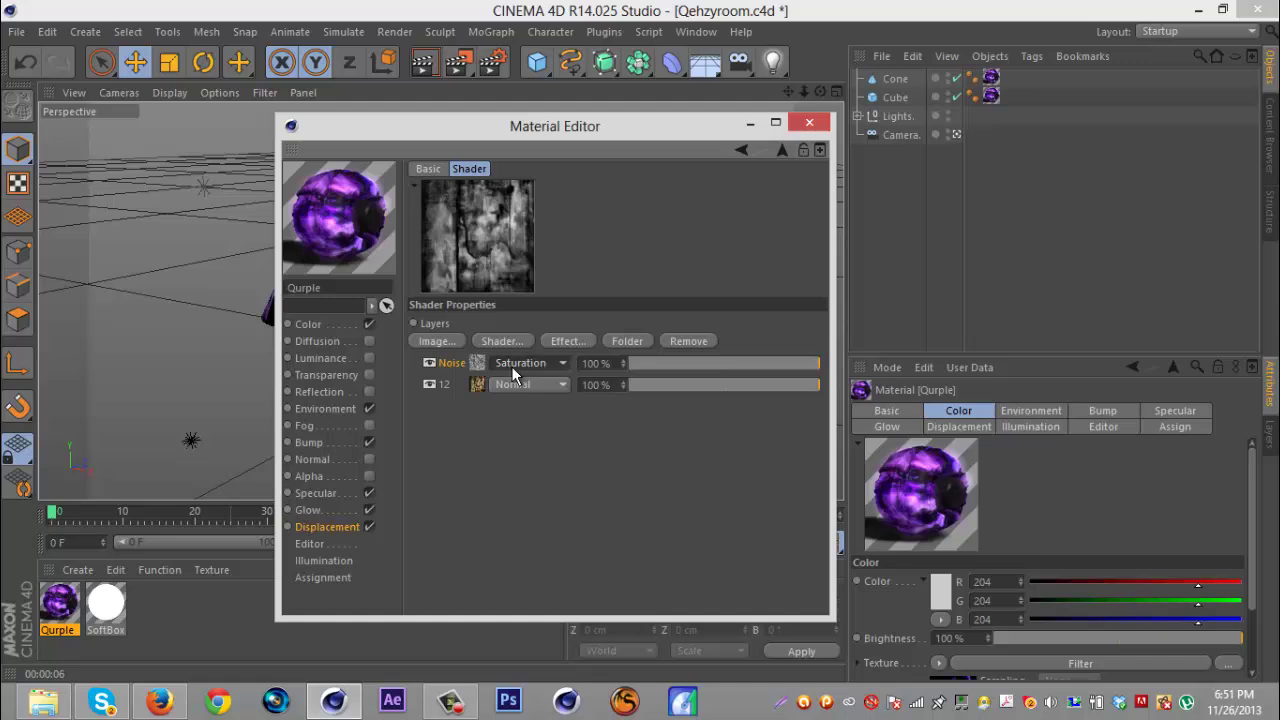
scroll(511, 366, "up", 14)
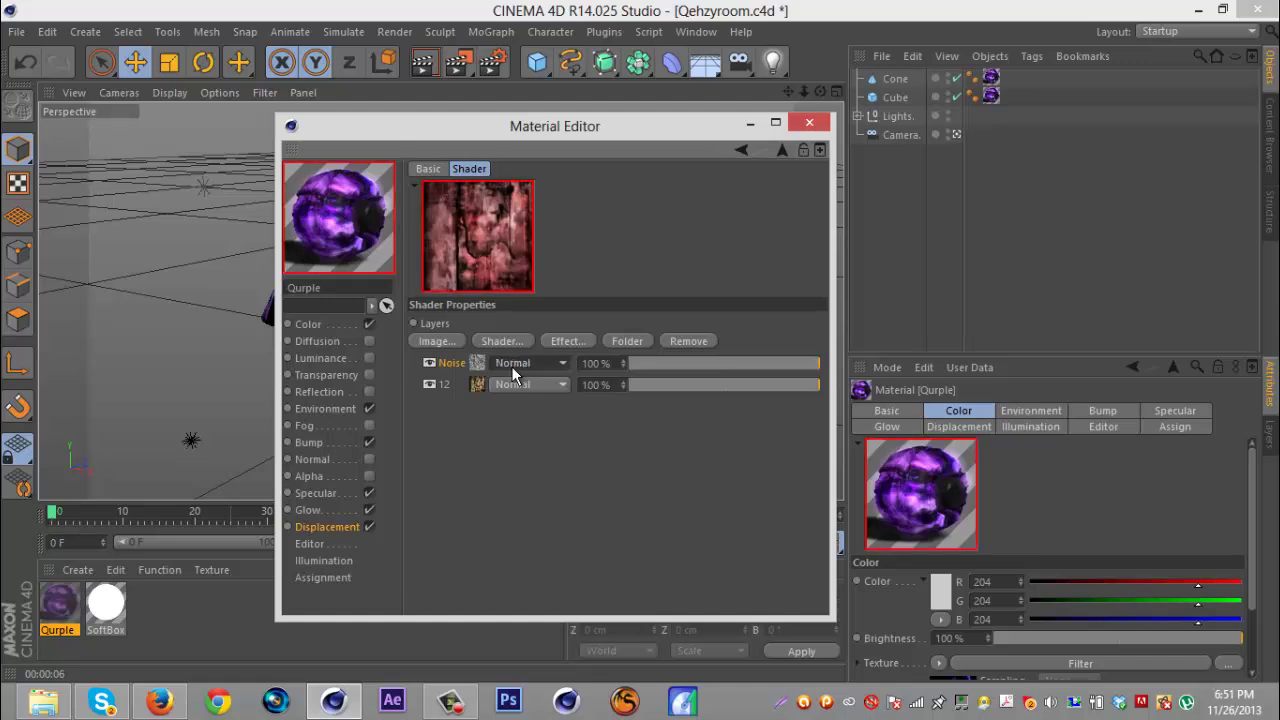
scroll(511, 366, "down", 2)
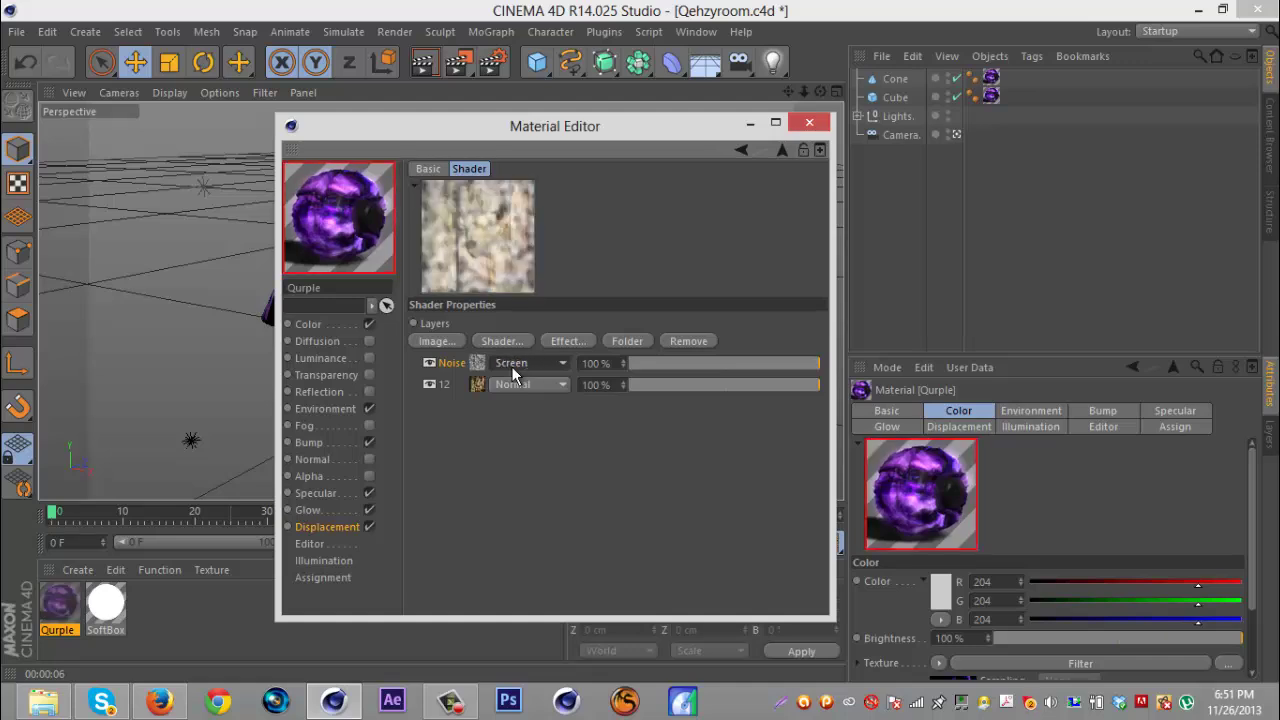
scroll(511, 366, "down", 1)
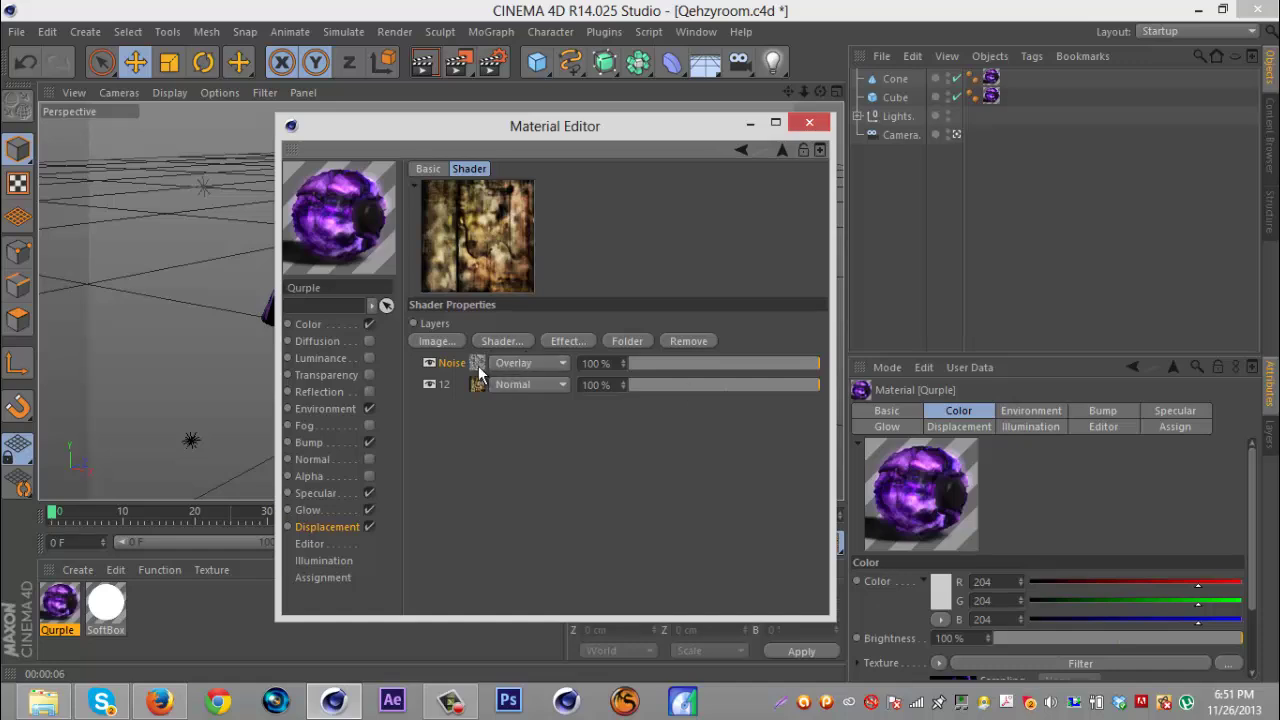
In the Noise shader, keep Color 1 black and change the seed to 1826.
left_click(477, 363)
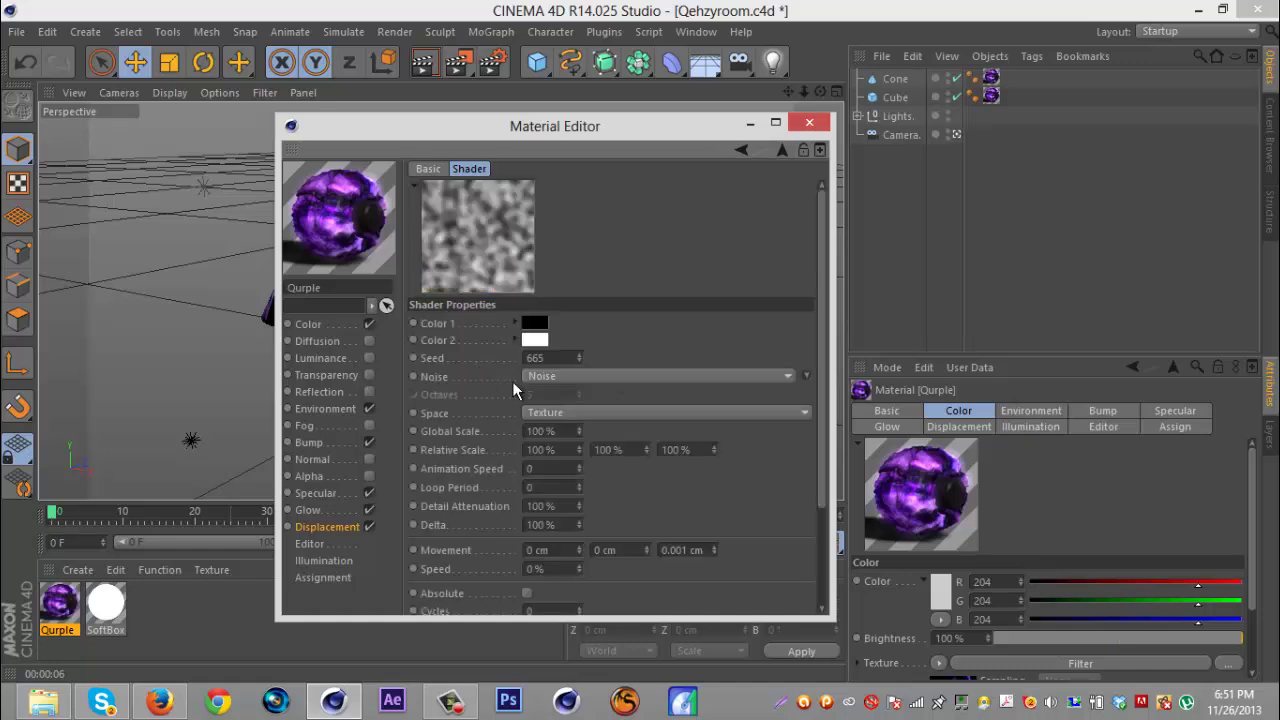
left_click(530, 323)
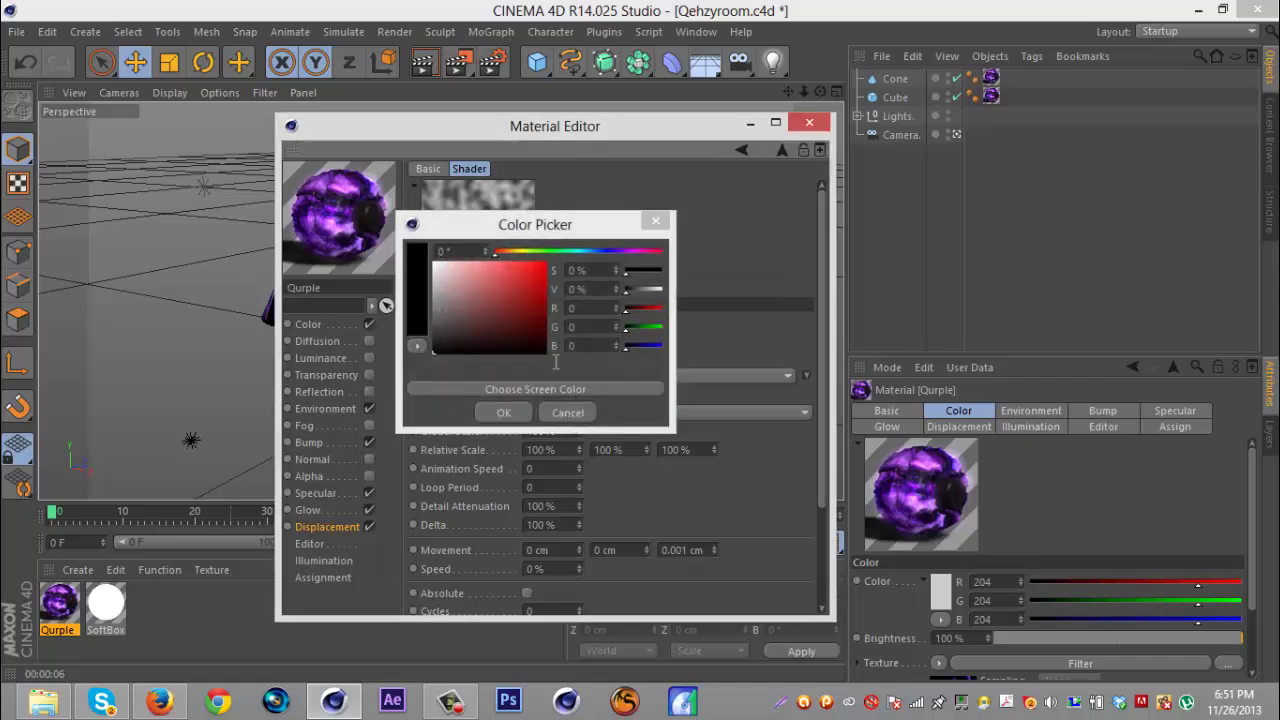
key("Escape")
left_click(534, 322)
left_click(547, 274)
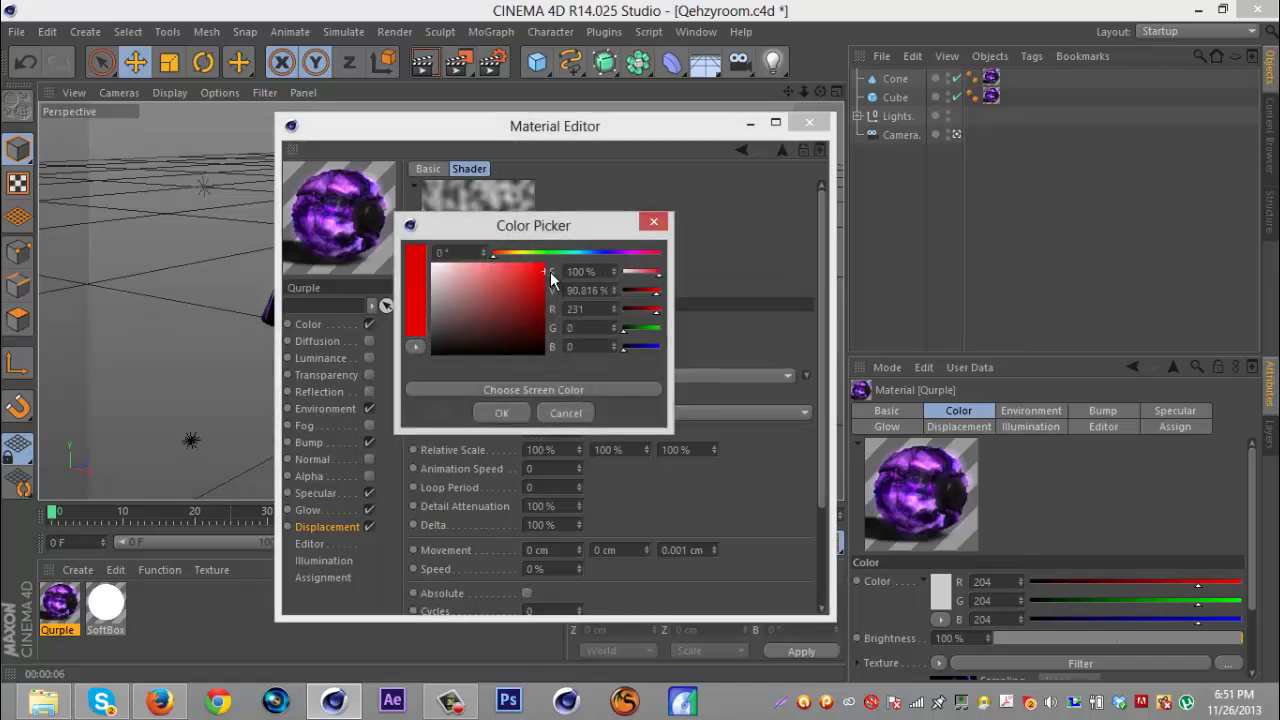
left_click_drag(551, 280, 565, 385)
left_click(565, 413)
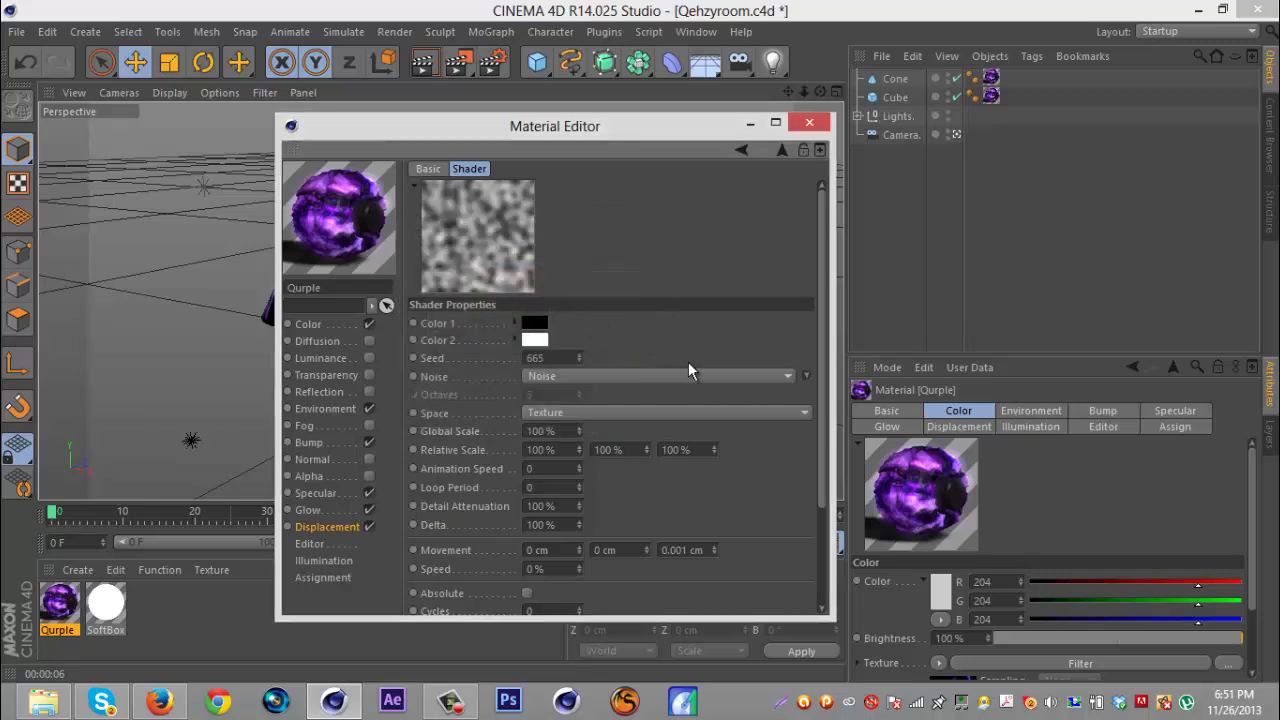
left_click_drag(577, 357, 575, 360)
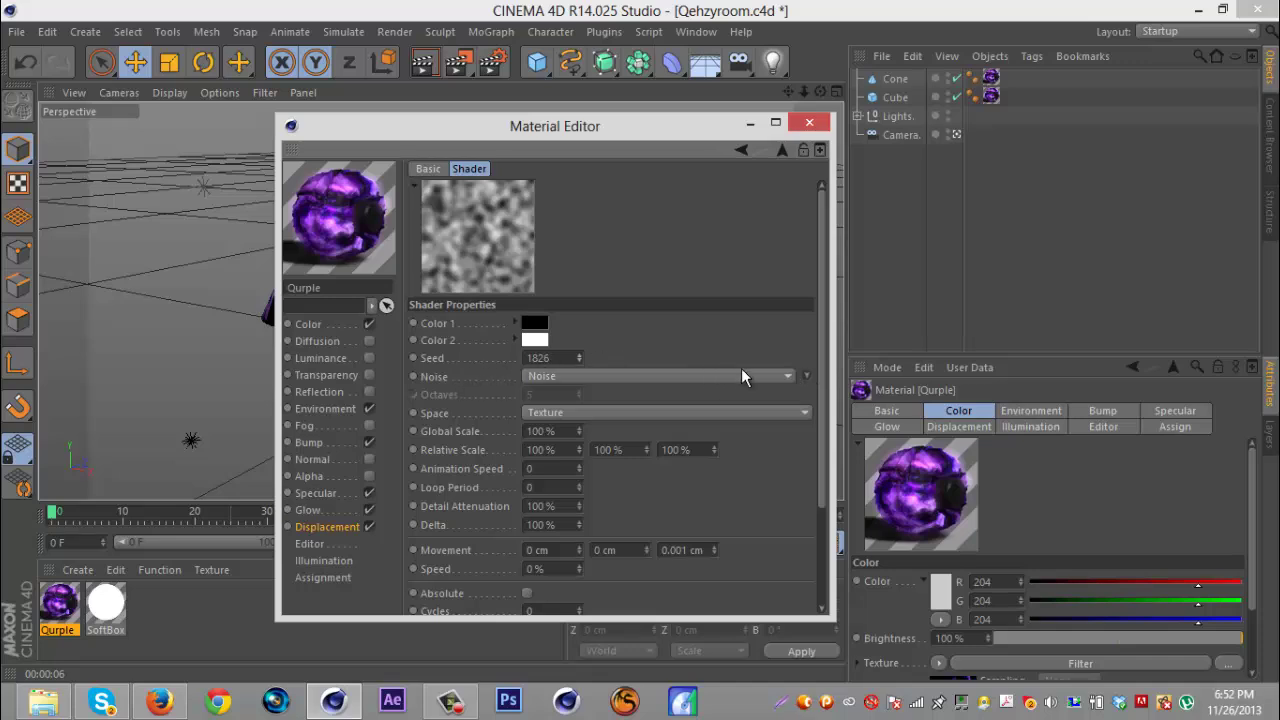
Switch the noise type to Cell Noise and set Global Scale to 59%.
left_click(805, 376)
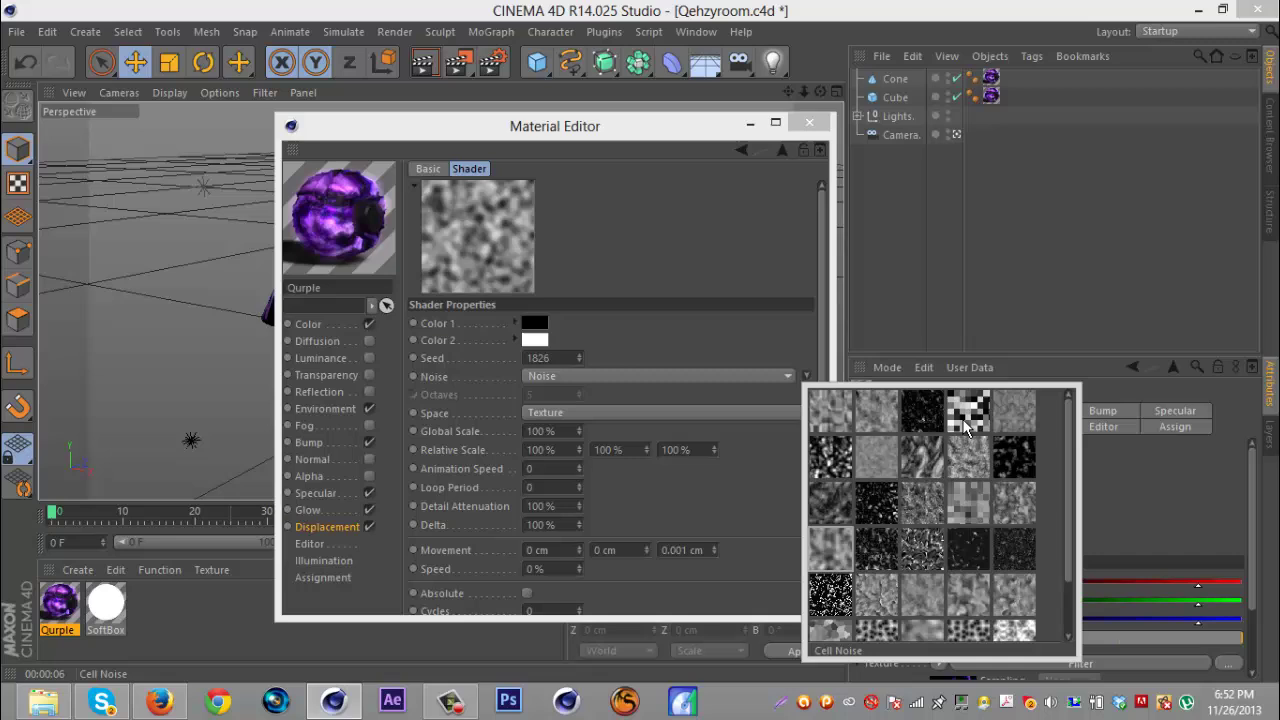
scroll(990, 445, "down", 2)
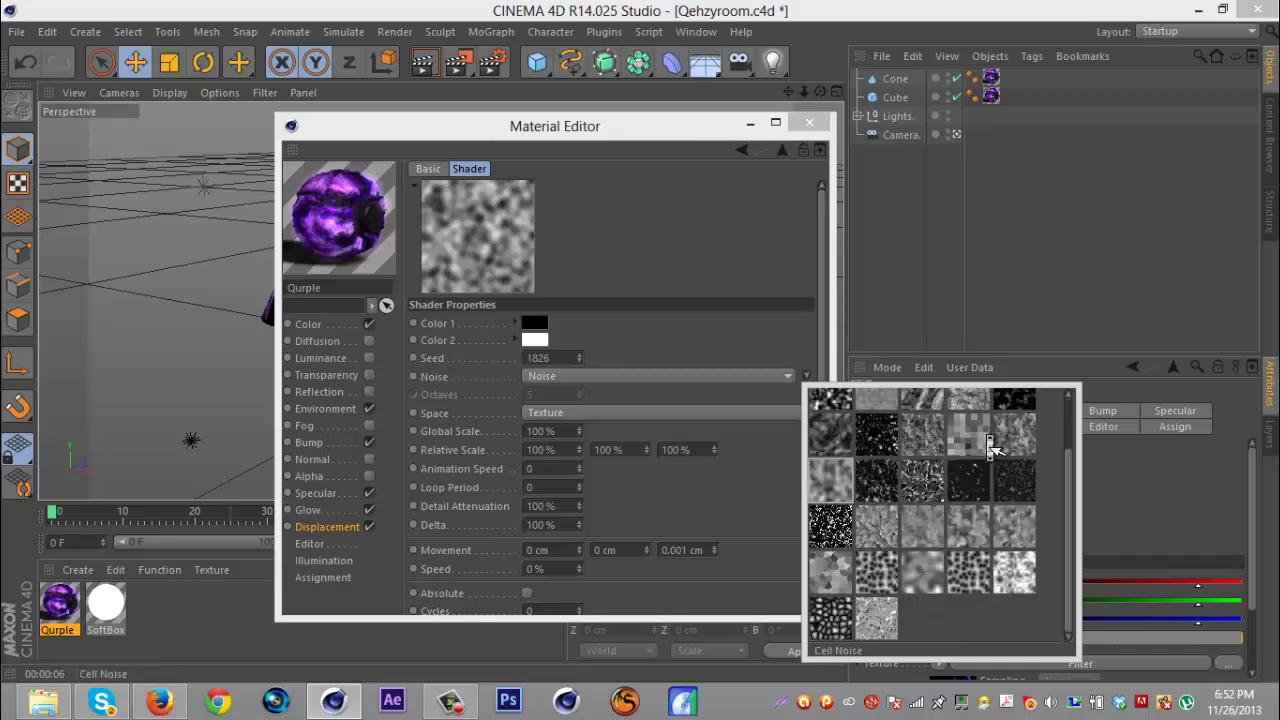
scroll(993, 448, "up", 2)
scroll(985, 430, "down", 2)
scroll(980, 425, "up", 2)
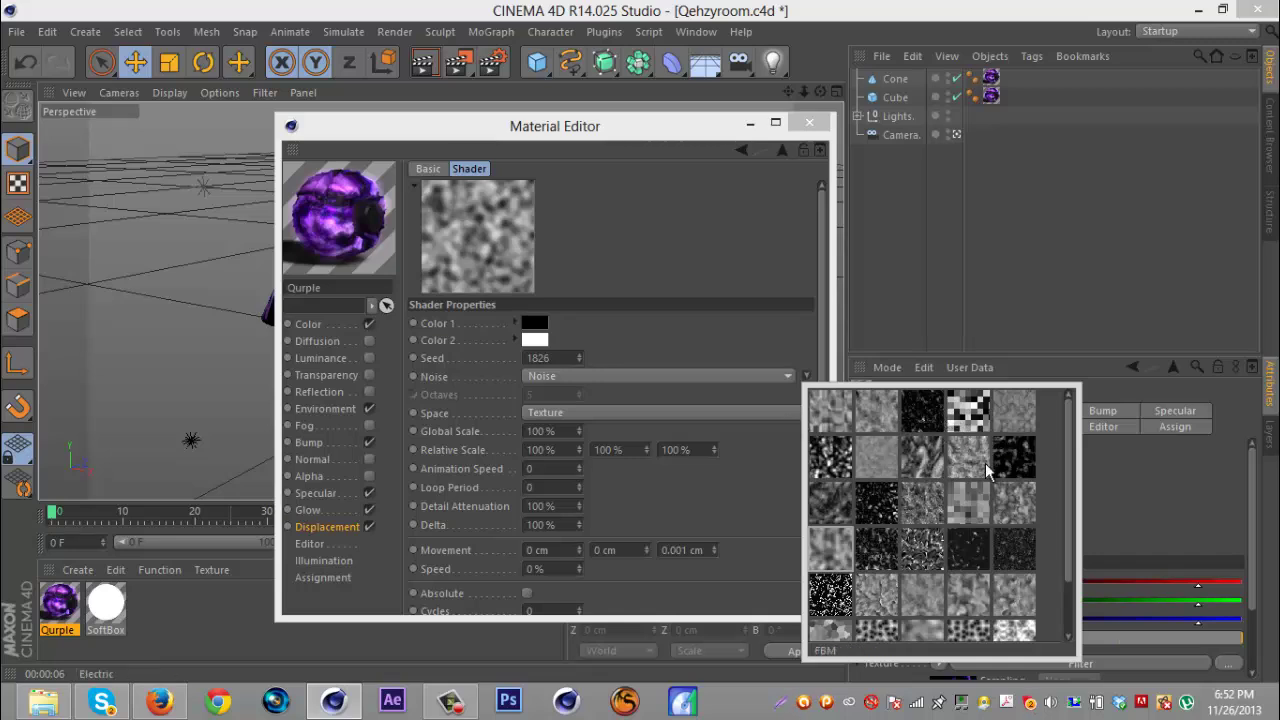
left_click(972, 412)
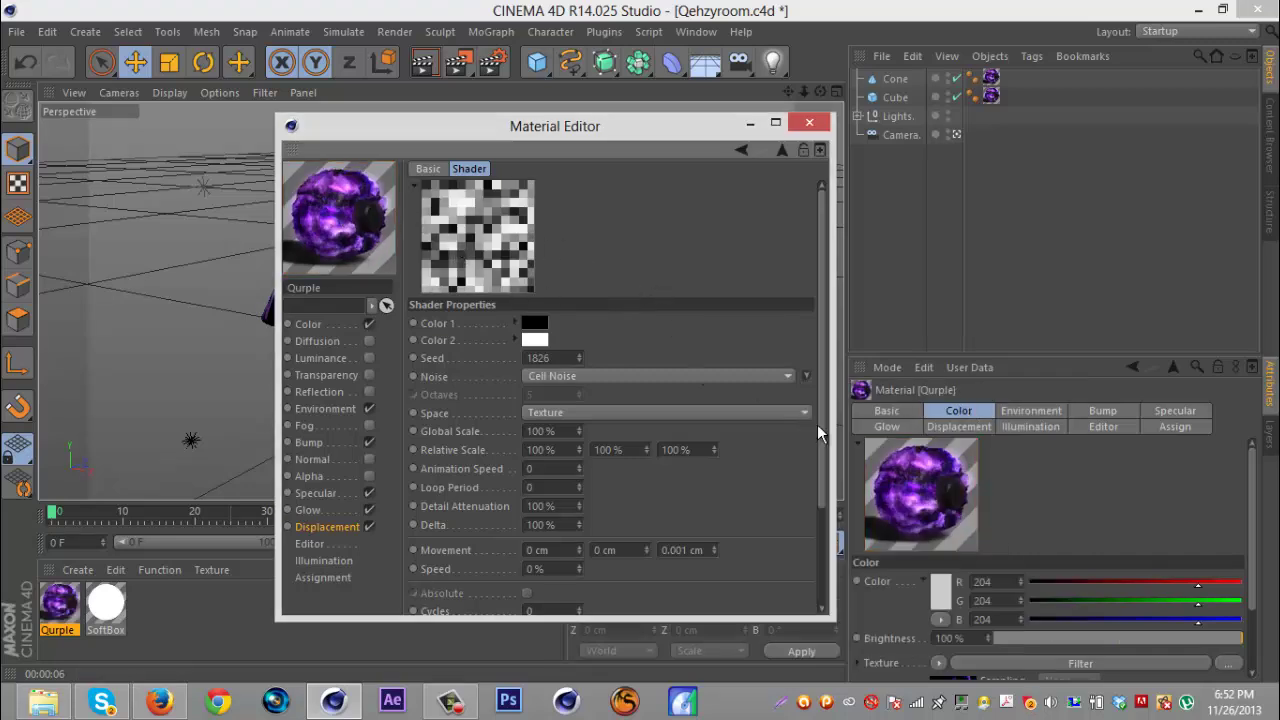
left_click(803, 377)
scroll(943, 447, "down", 3)
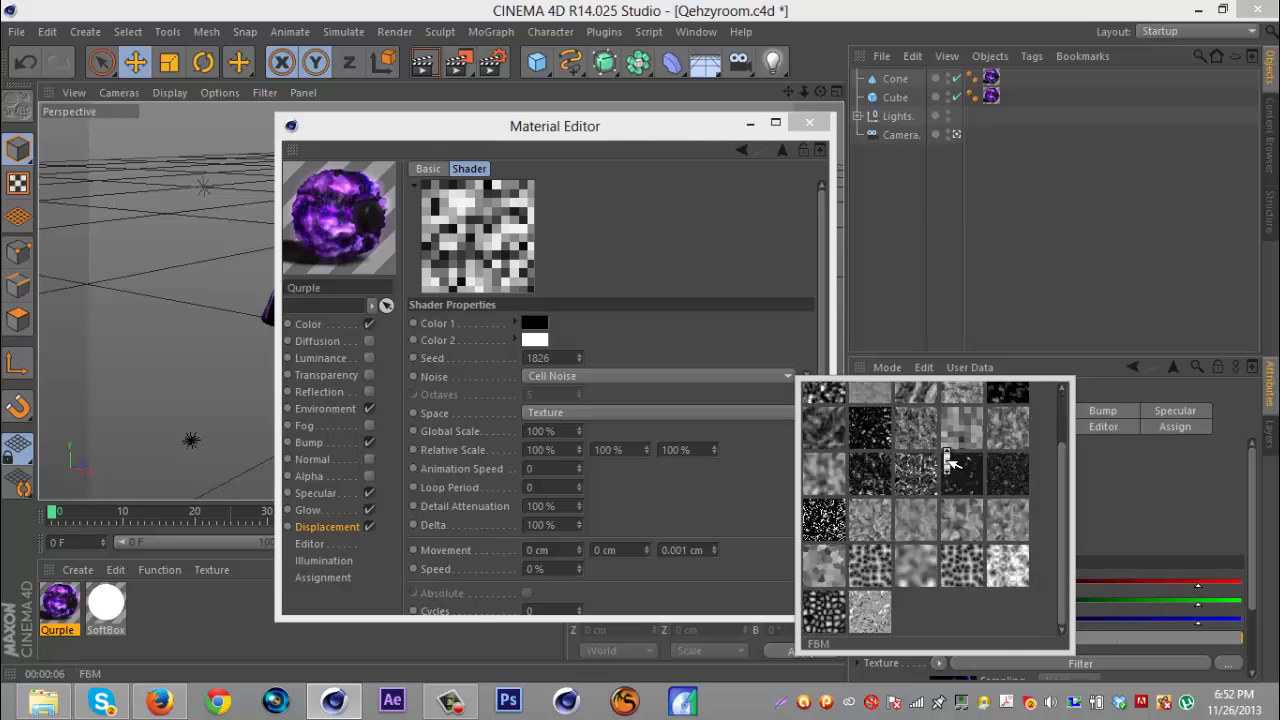
left_click(956, 548)
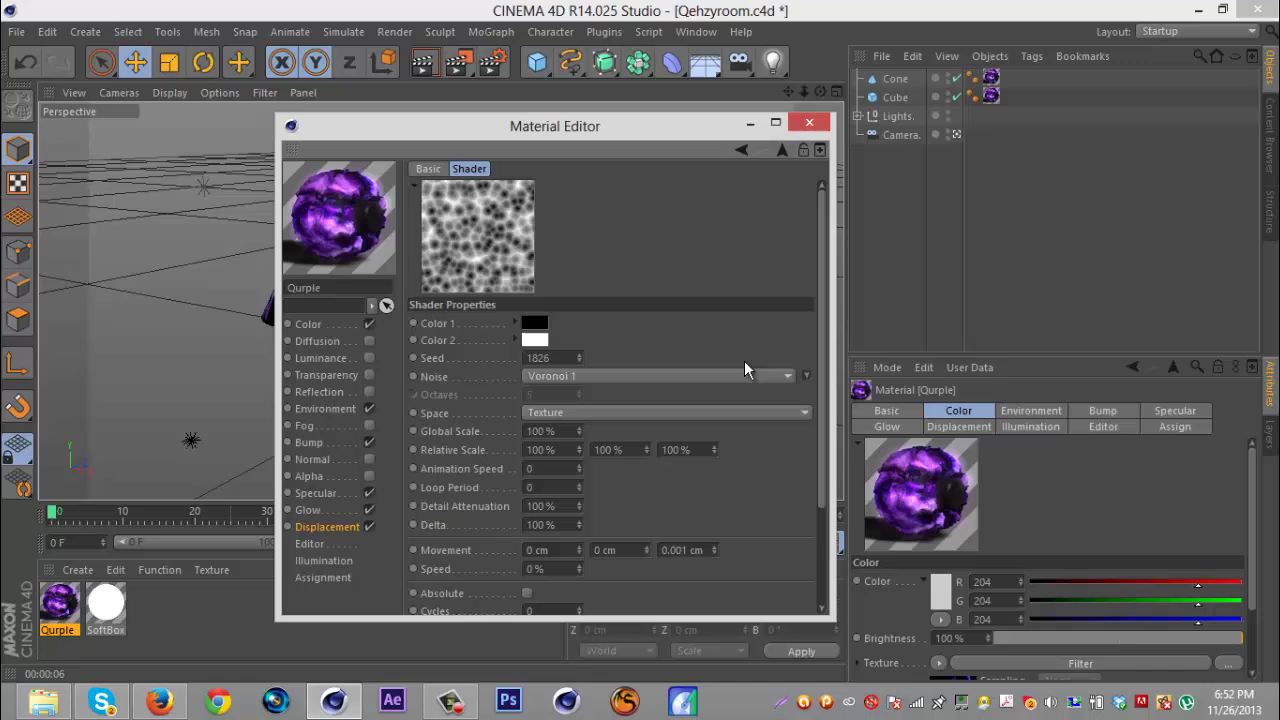
left_click(805, 374)
left_click(955, 413)
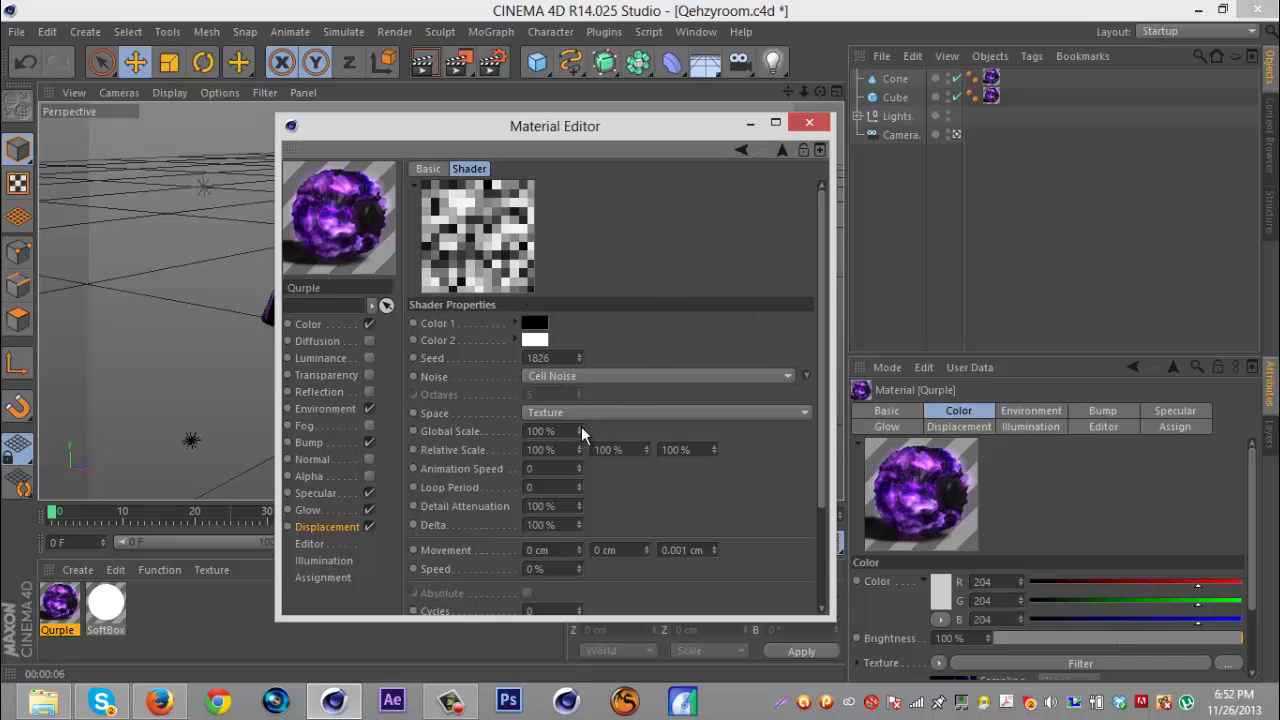
left_click_drag(581, 426, 584, 245)
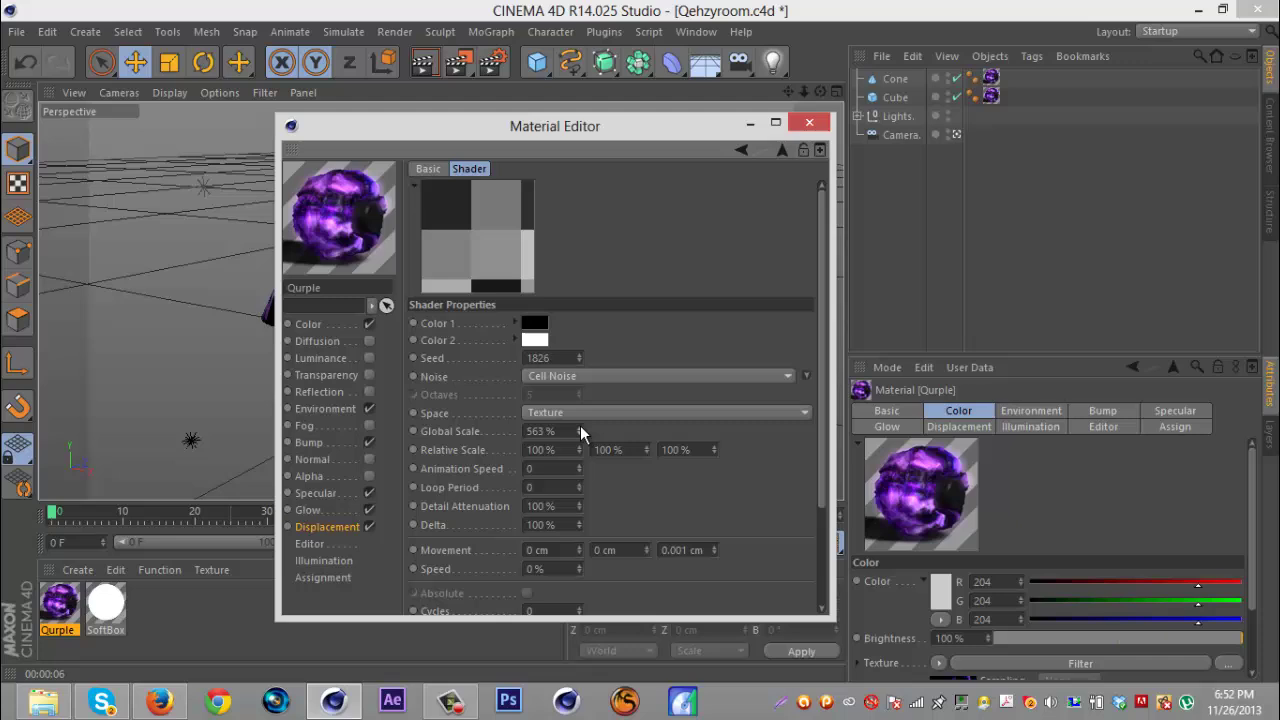
mouse_move(580, 425)
left_mouse_down()
mouse_move(583, 404)
mouse_move(579, 430)
left_mouse_up()
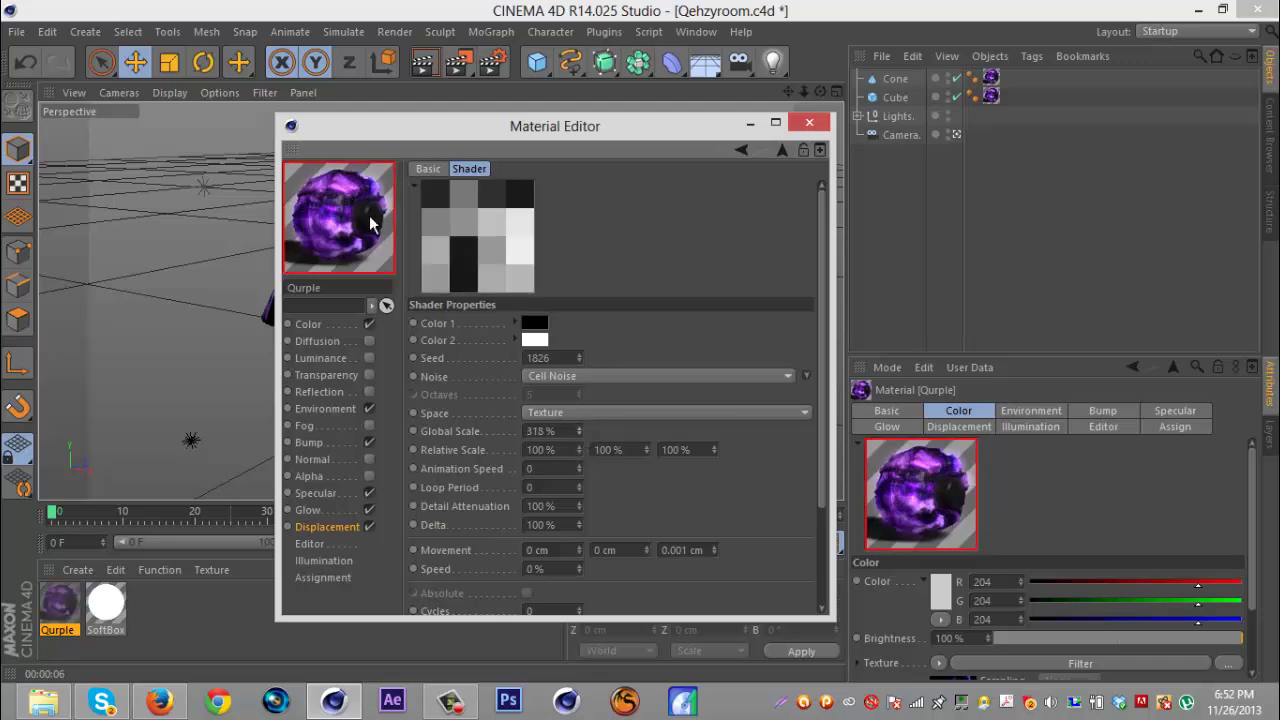
mouse_move(577, 429)
left_mouse_down()
mouse_move(573, 453)
mouse_move(576, 429)
left_mouse_up()
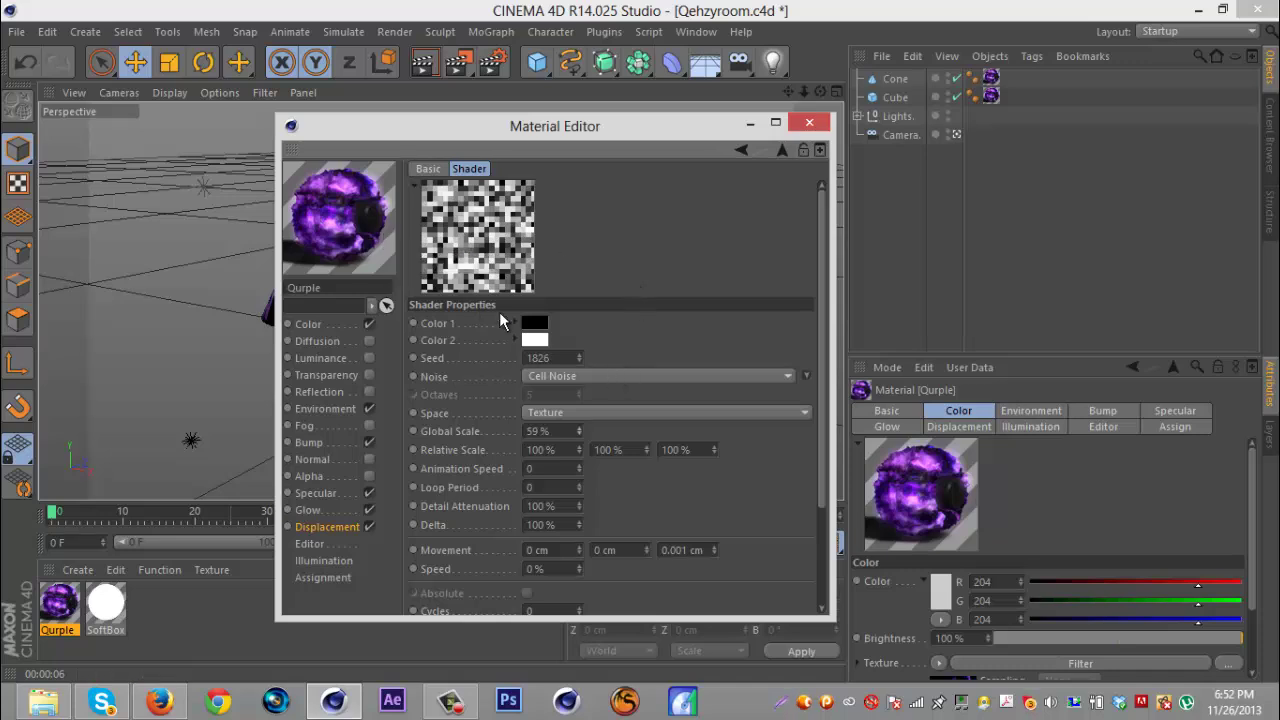
Raise displacement Strength to 100% and enable Sub-Polygon Displacement.
left_click(328, 526)
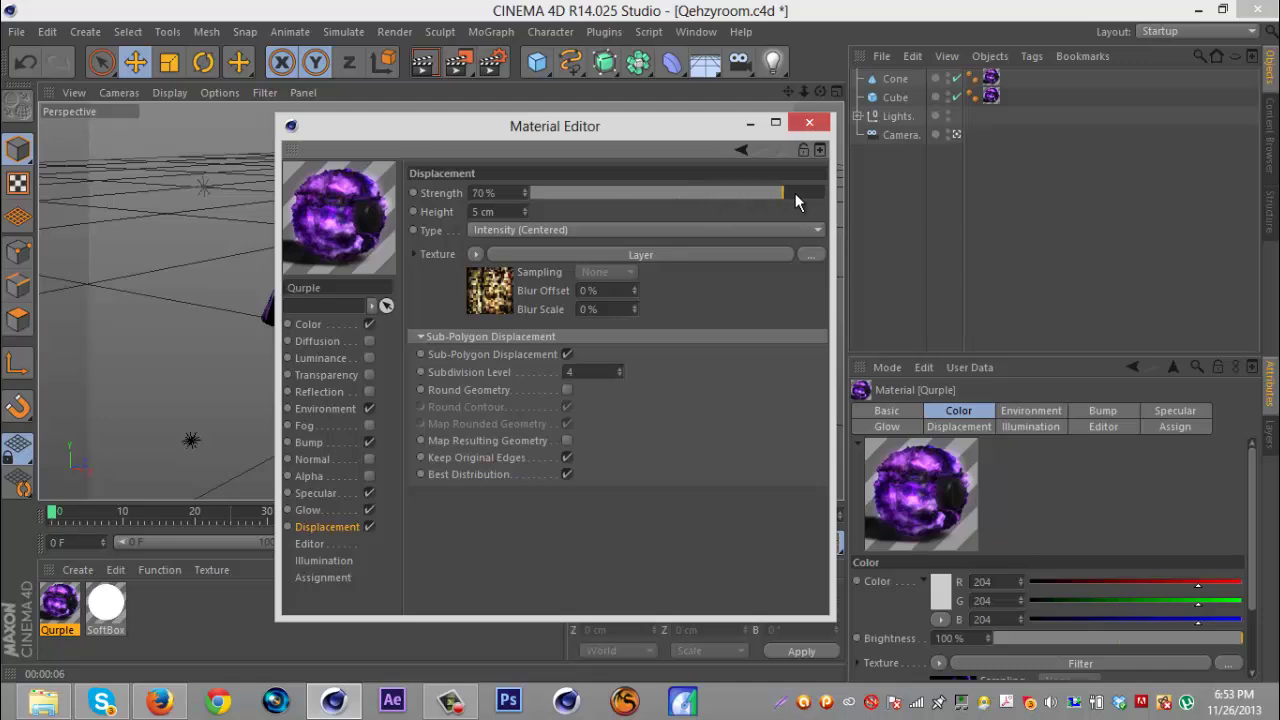
left_click_drag(795, 195, 810, 197)
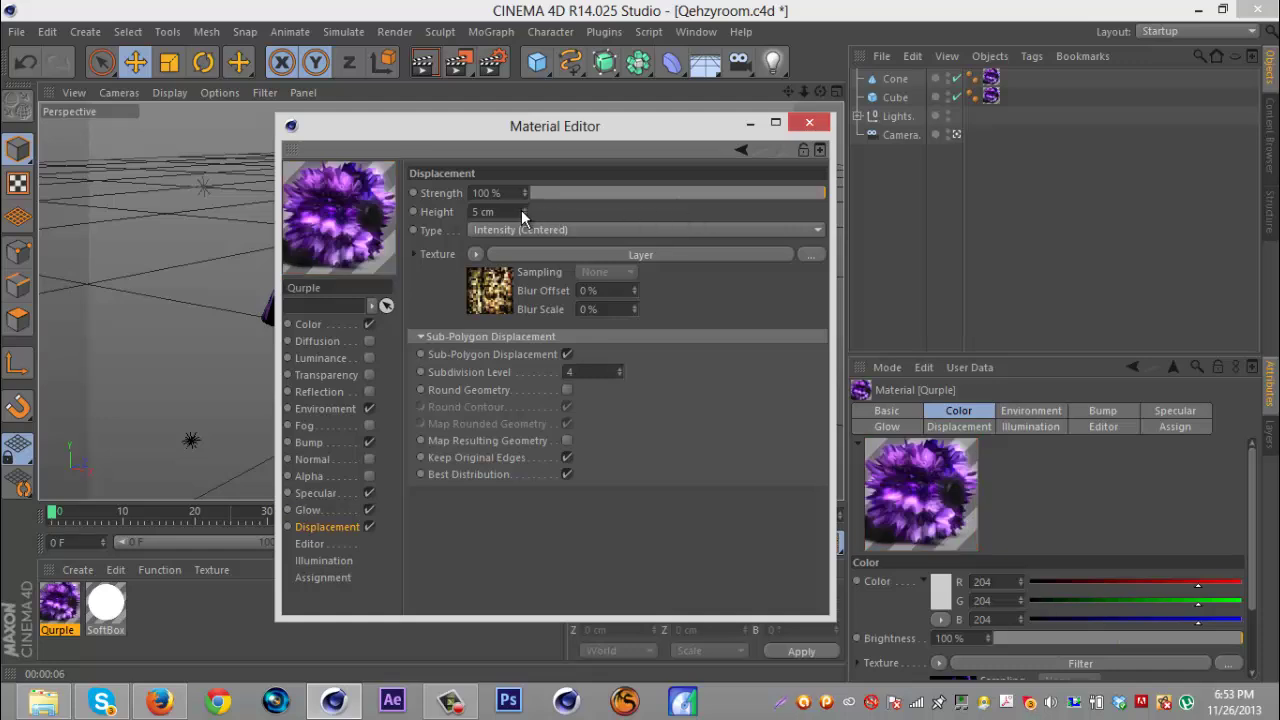
left_click_drag(527, 207, 524, 205)
left_click(566, 355)
Set the subdivision level to 7 and the displacement Height to 5 cm.
scroll(619, 376, "up", 8)
scroll(618, 370, "down", 4)
scroll(618, 376, "down", 2)
scroll(616, 371, "up", 1)
double_click(488, 212)
type("5")
key("Return")
Change Qurple's displacement Type from Intensity to RGB (XYZ World).
left_click(816, 230)
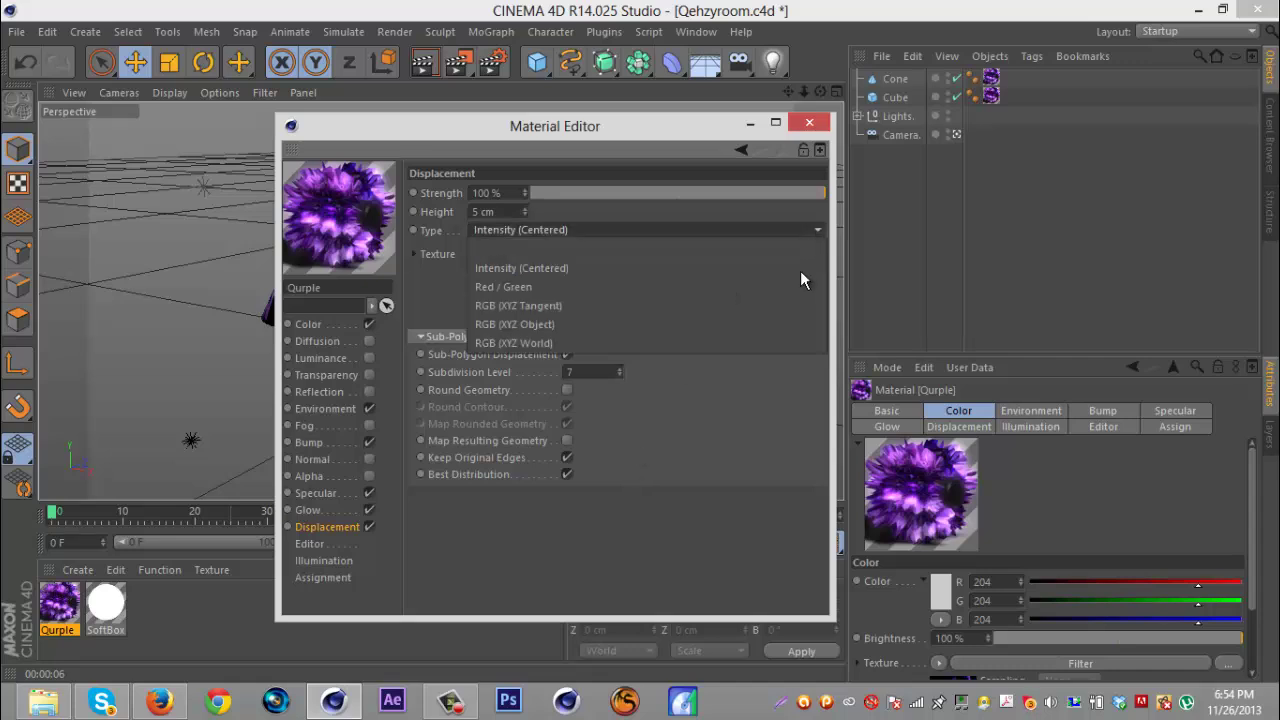
left_click(757, 340)
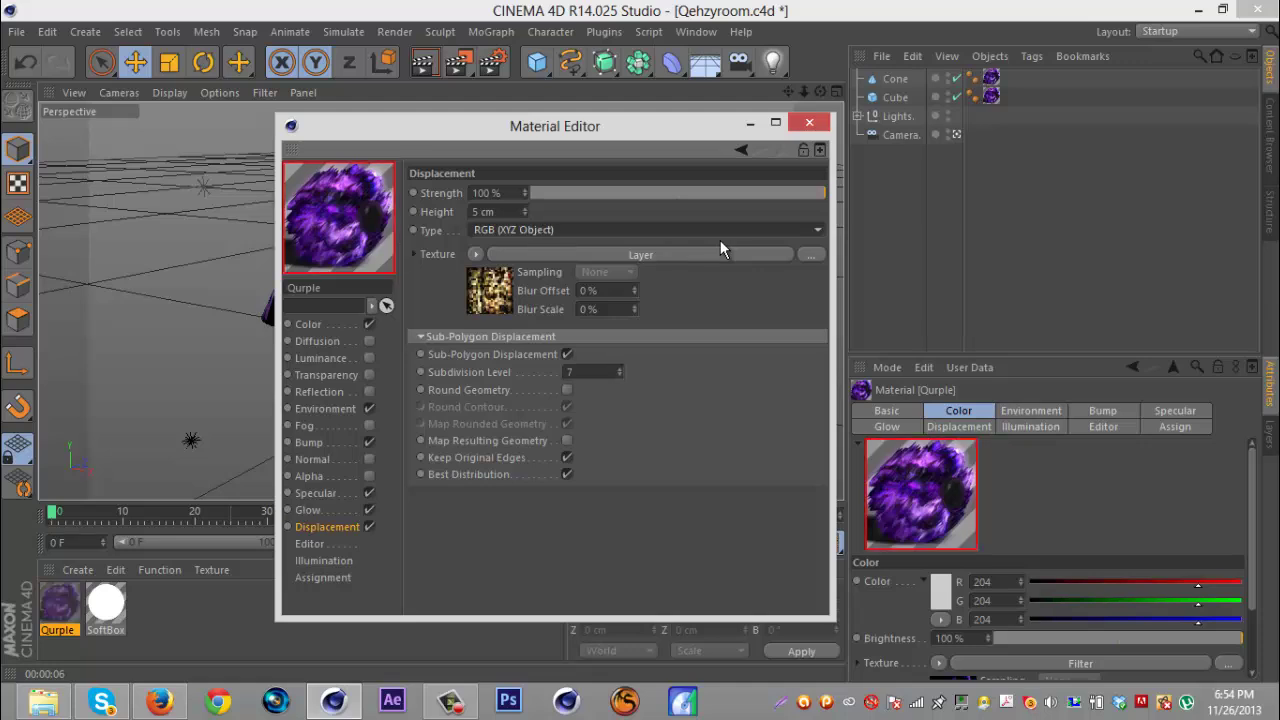
scroll(720, 245, "up", 2)
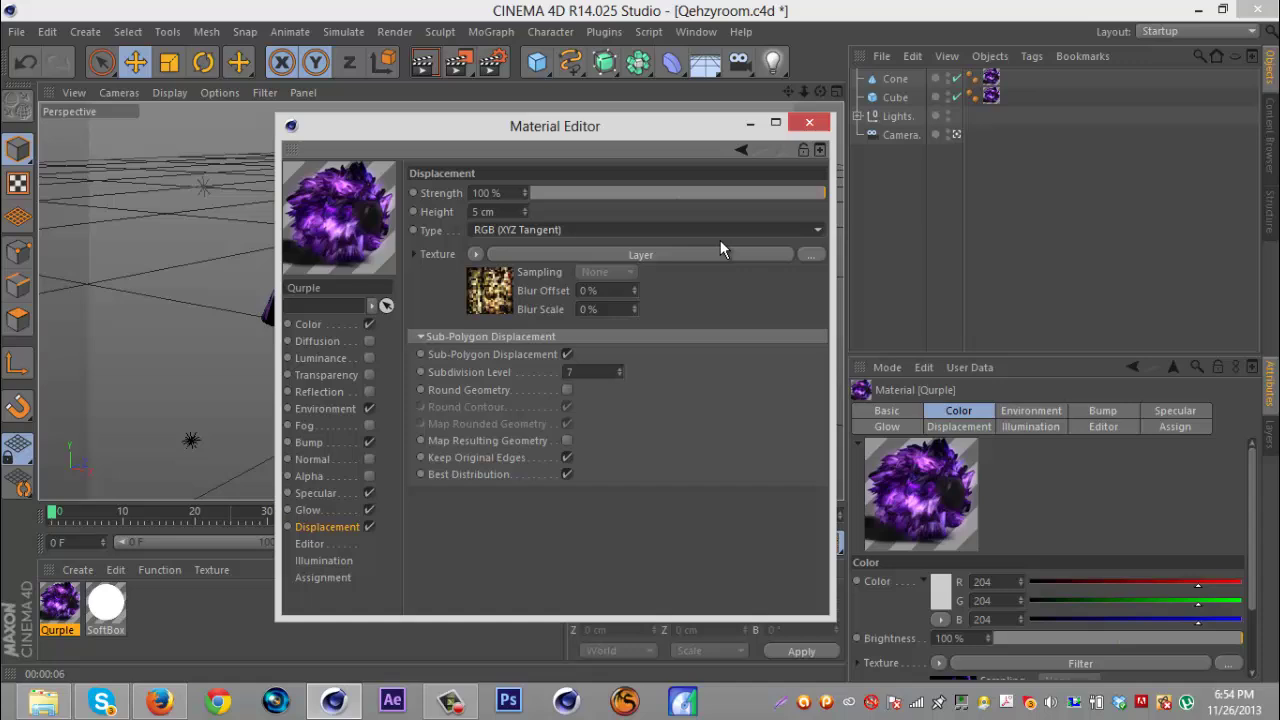
scroll(720, 240, "up", 1)
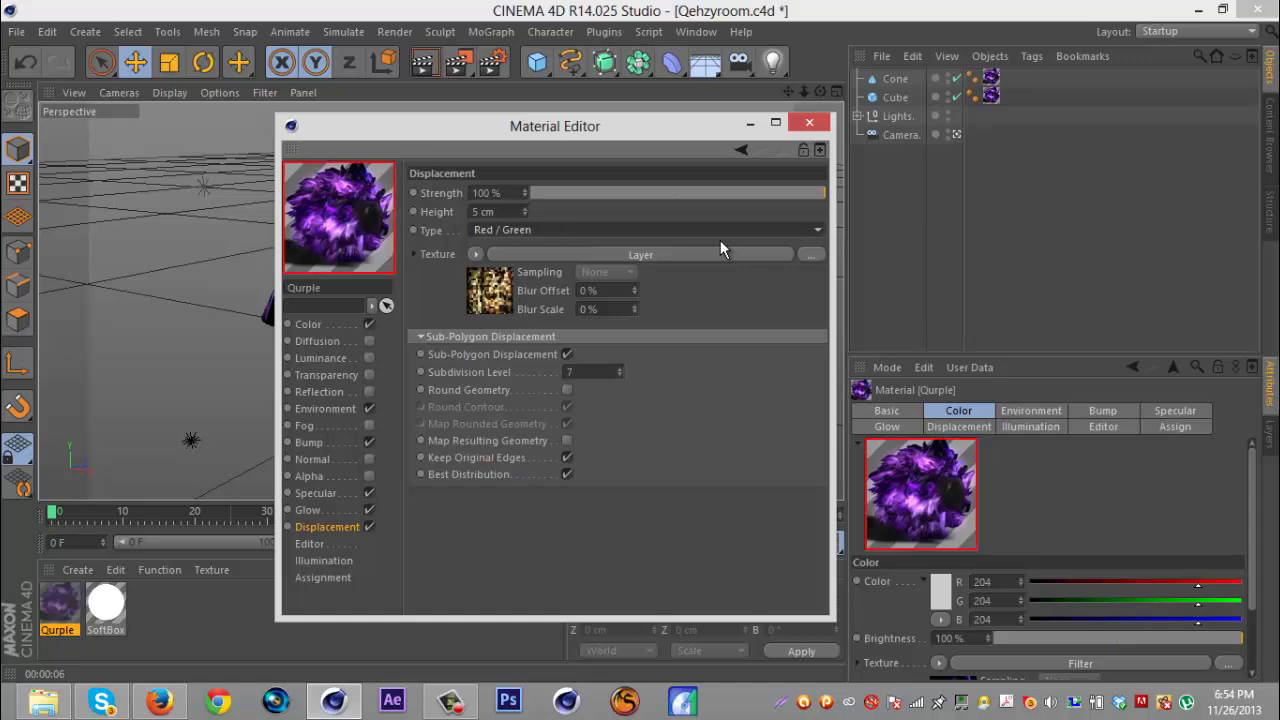
scroll(720, 240, "up", 1)
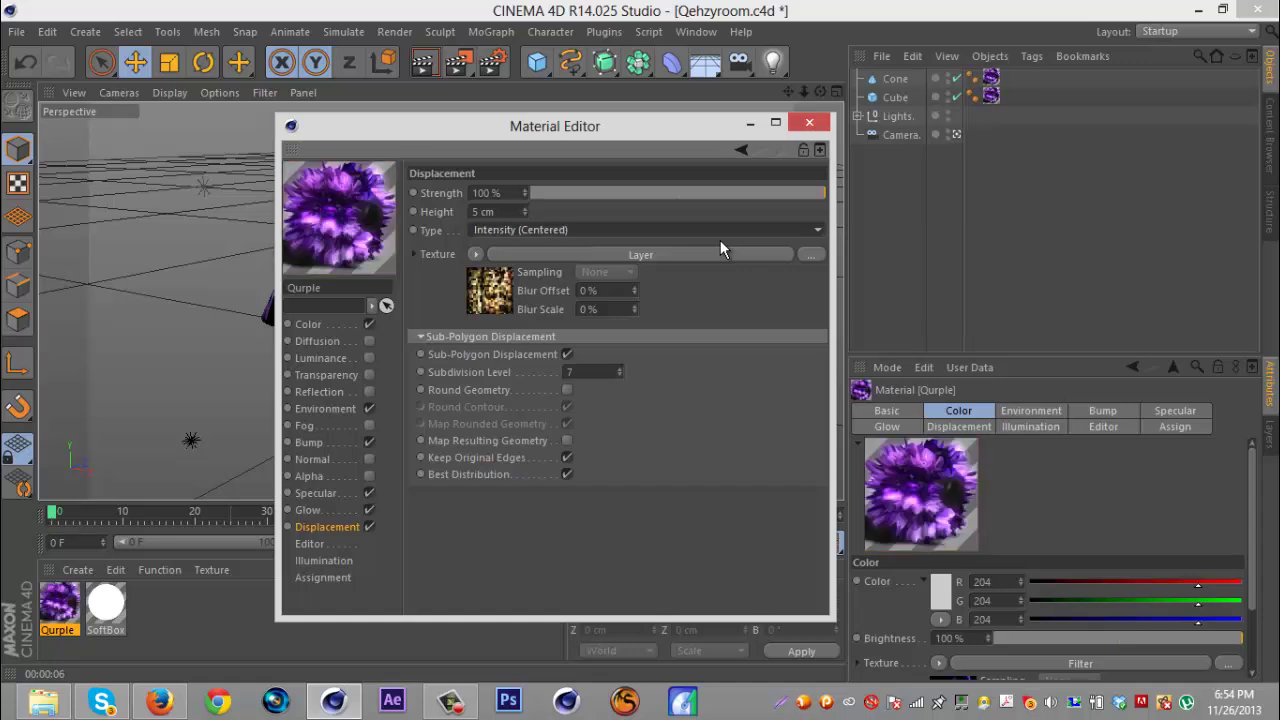
scroll(720, 240, "up", 1)
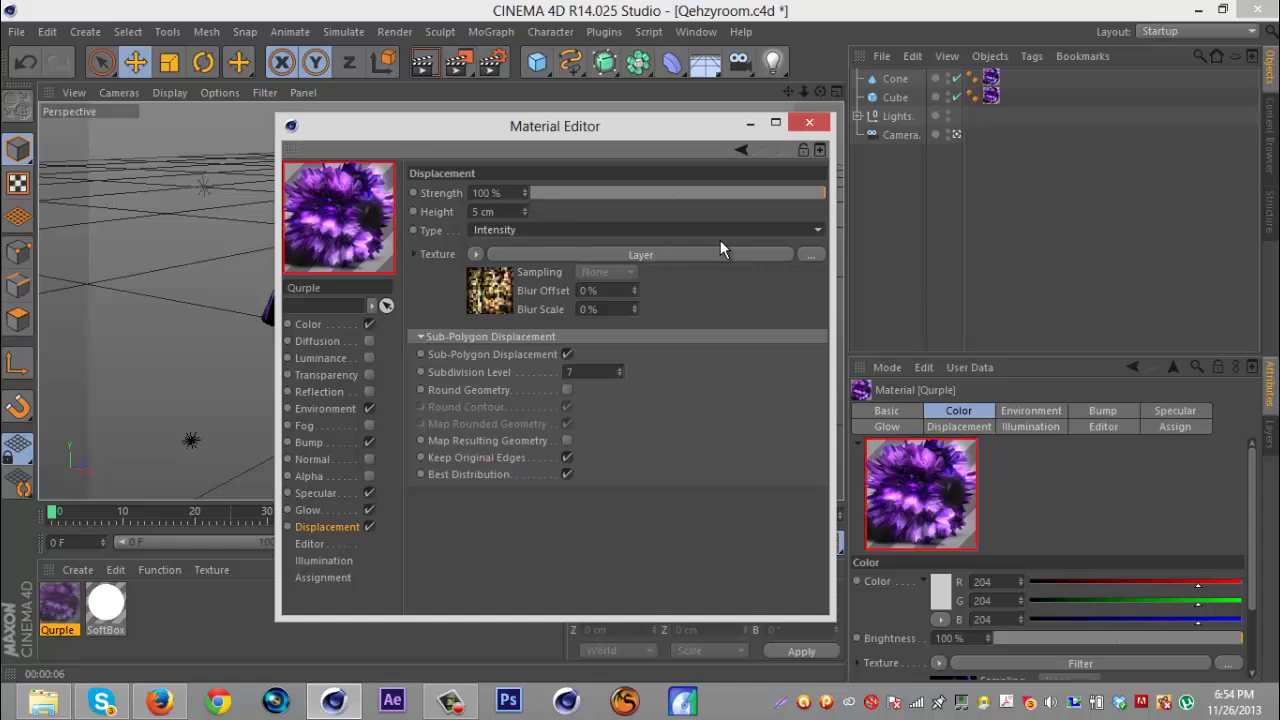
scroll(720, 240, "down", 1)
scroll(720, 240, "down", 1)
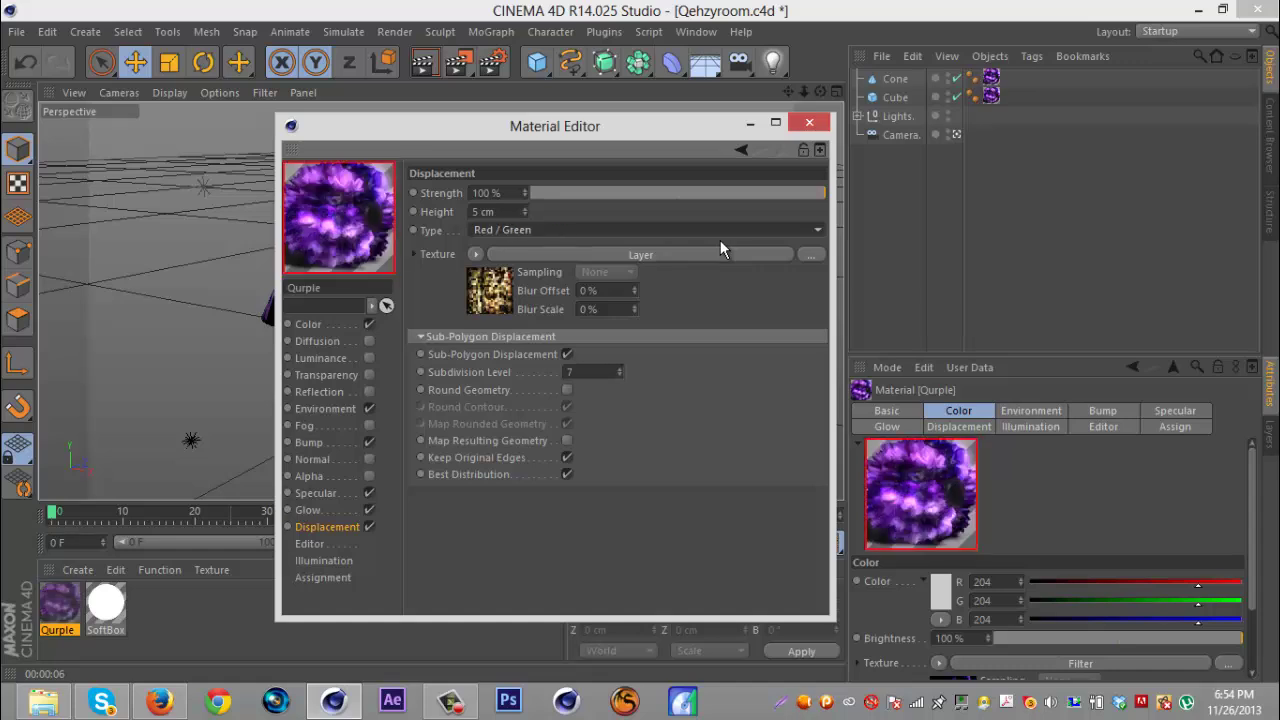
scroll(720, 240, "up", 1)
scroll(720, 240, "up", 1)
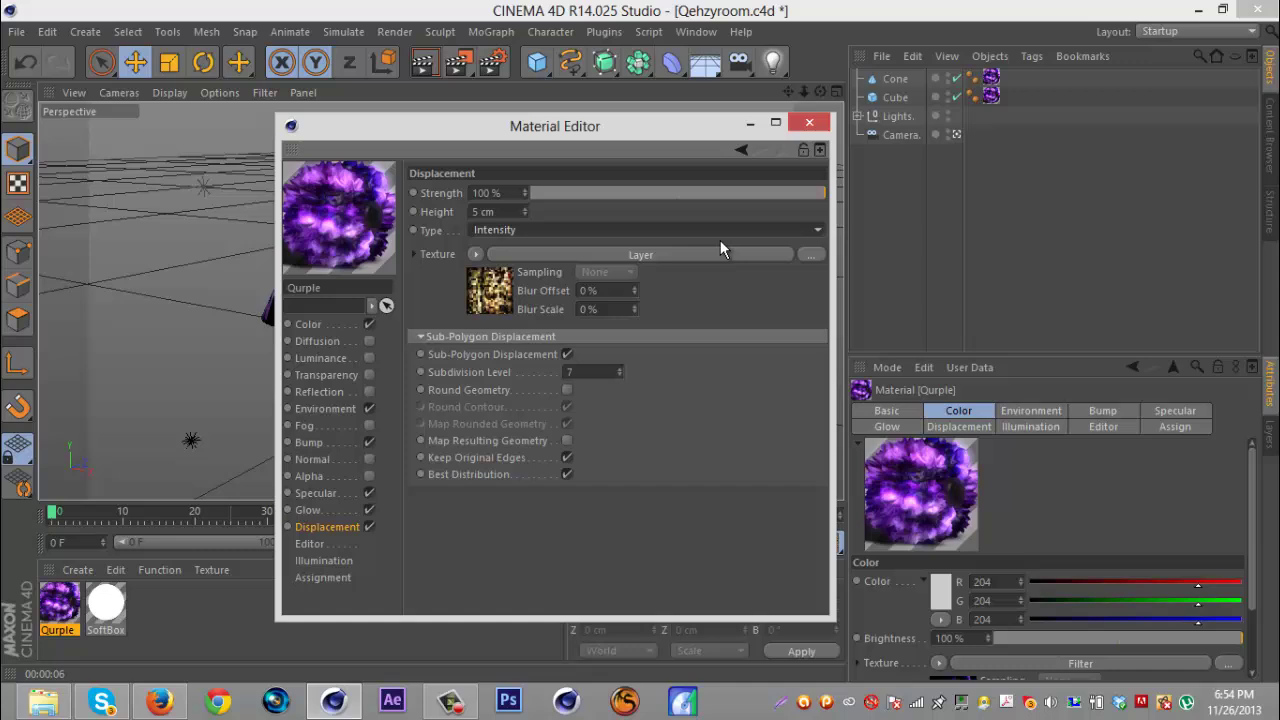
scroll(720, 240, "down", 1)
scroll(720, 240, "down", 1)
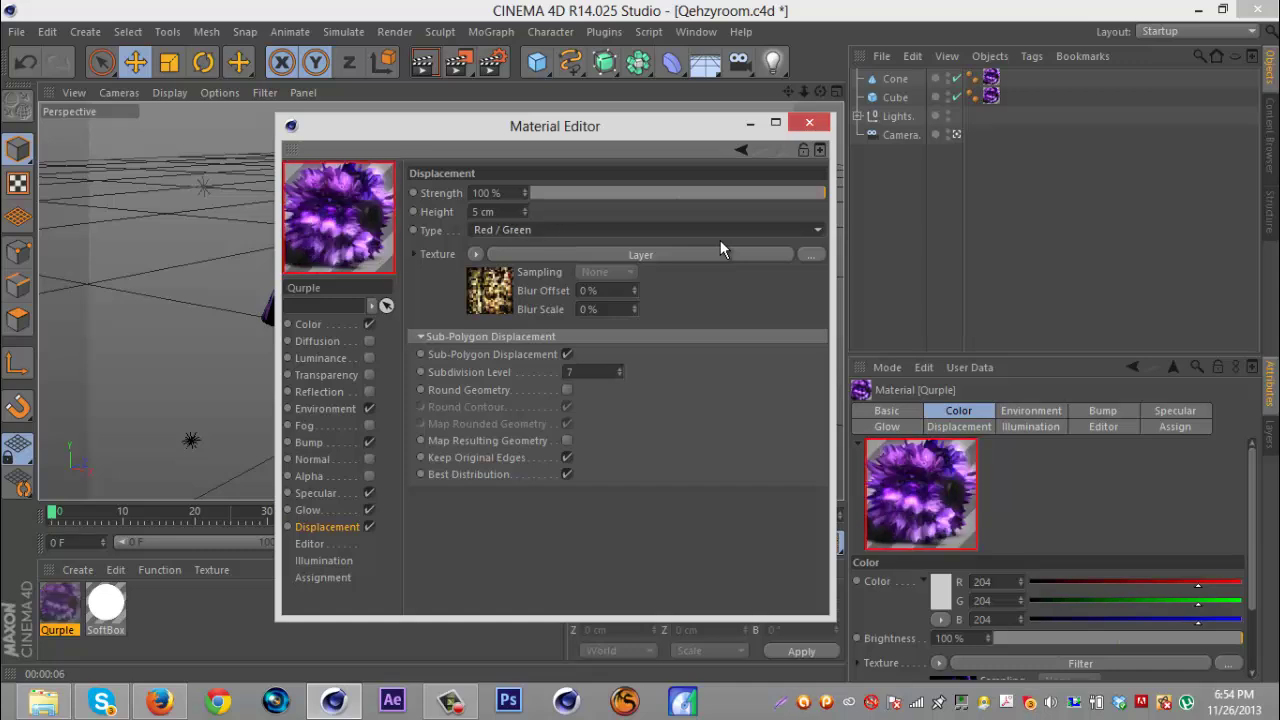
scroll(720, 240, "down", 1)
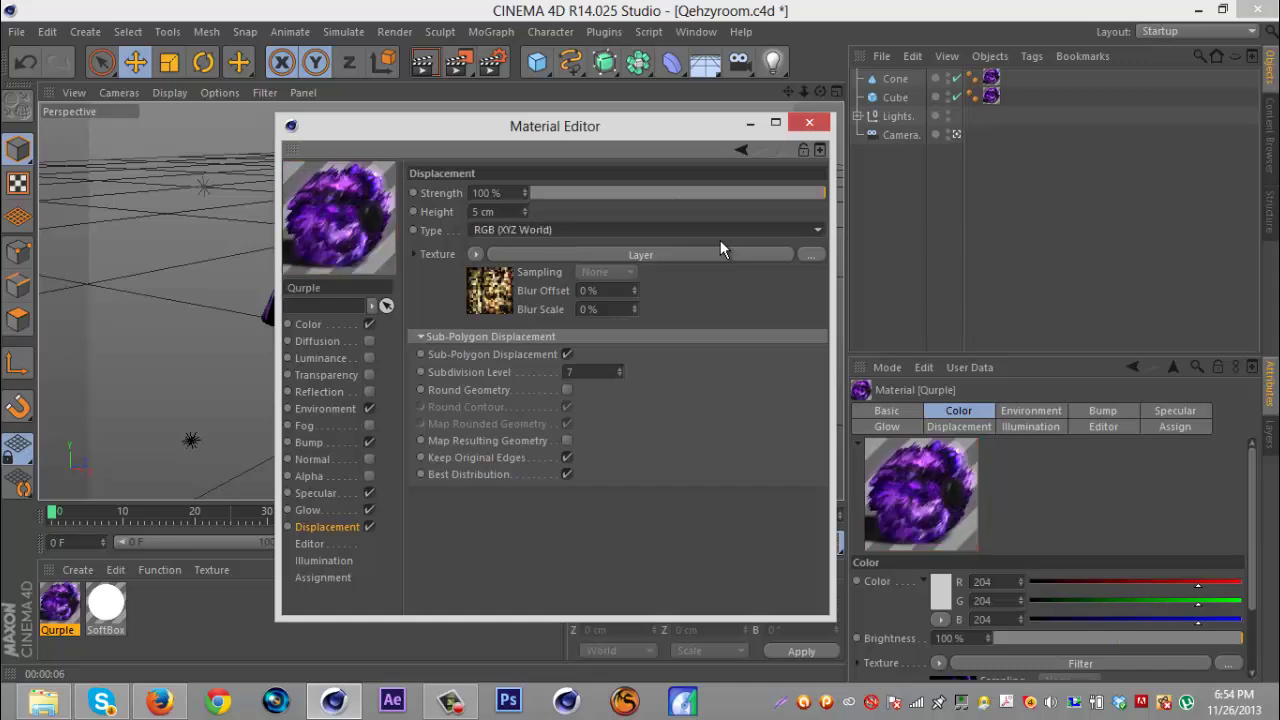
Close the material editor and make the cube's texture tag tile seamlessly.
left_click(809, 122)
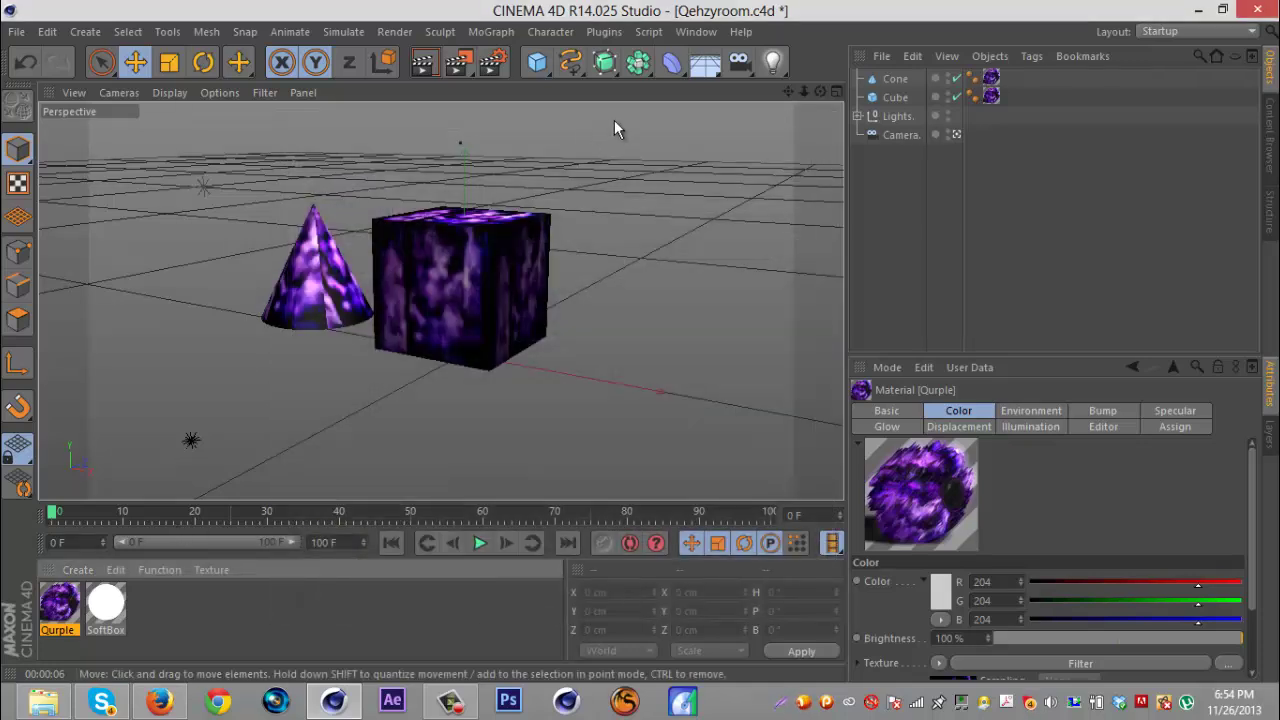
left_click(990, 97)
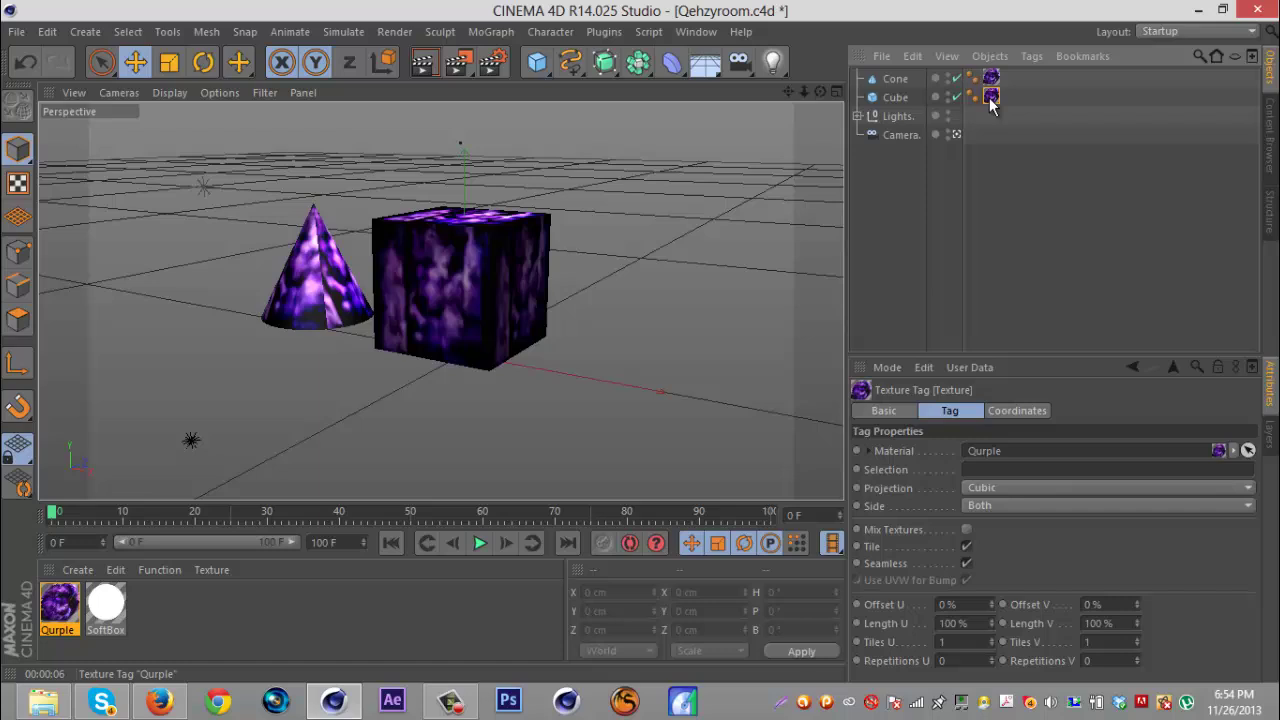
left_click(967, 562)
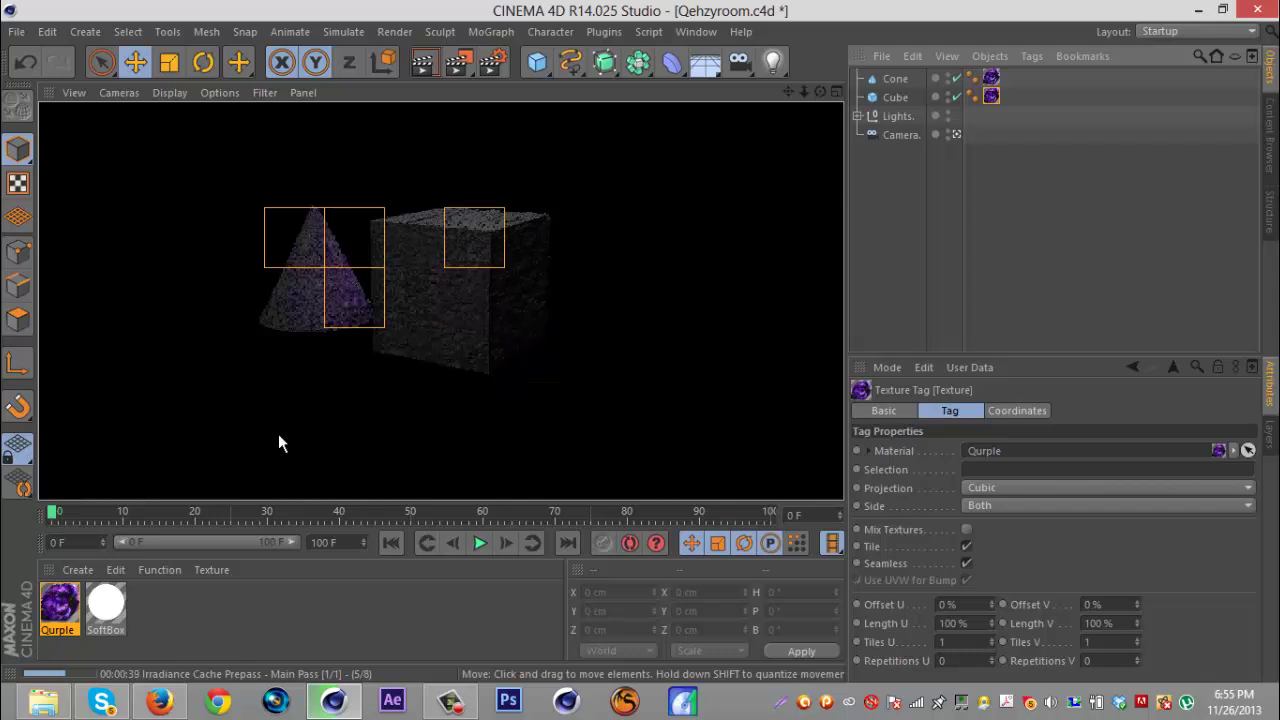
Let the viewport render of the displaced purple cone and cube finish.
left_click(450, 700)
left_click(1189, 615)
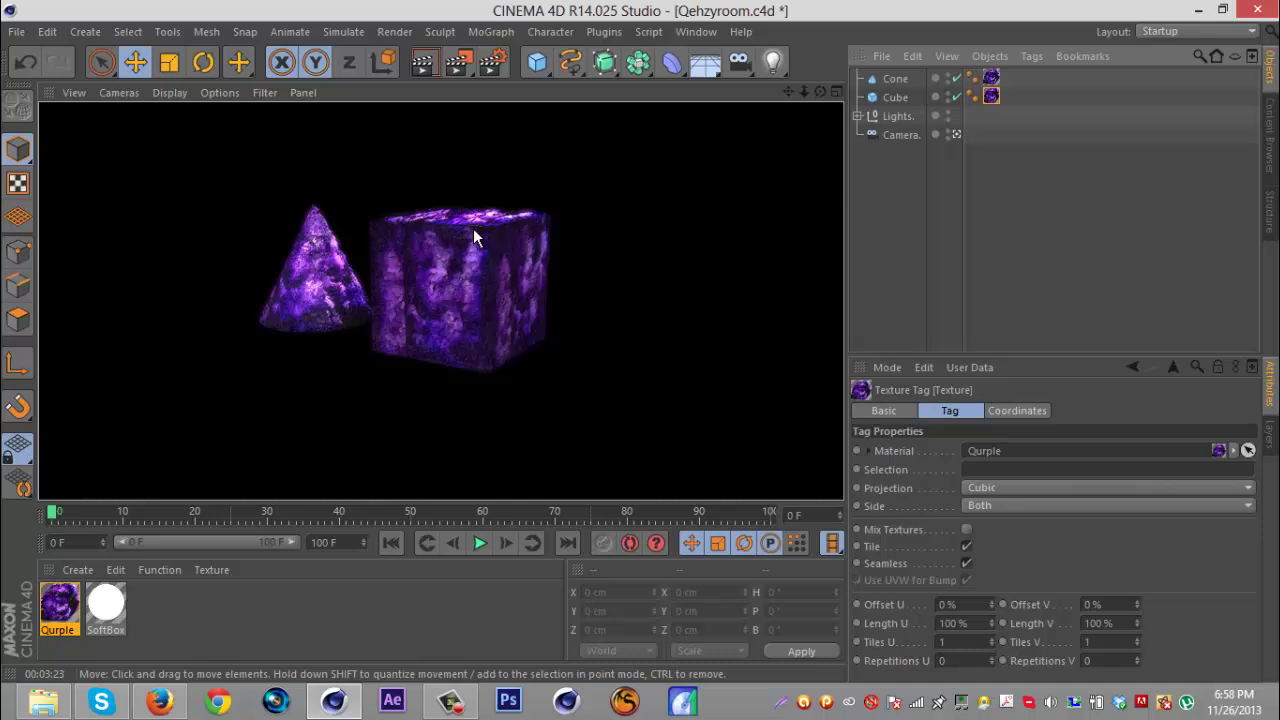
Set Global Scale of Qurple's displacement noise to 1081%.
double_click(59, 603)
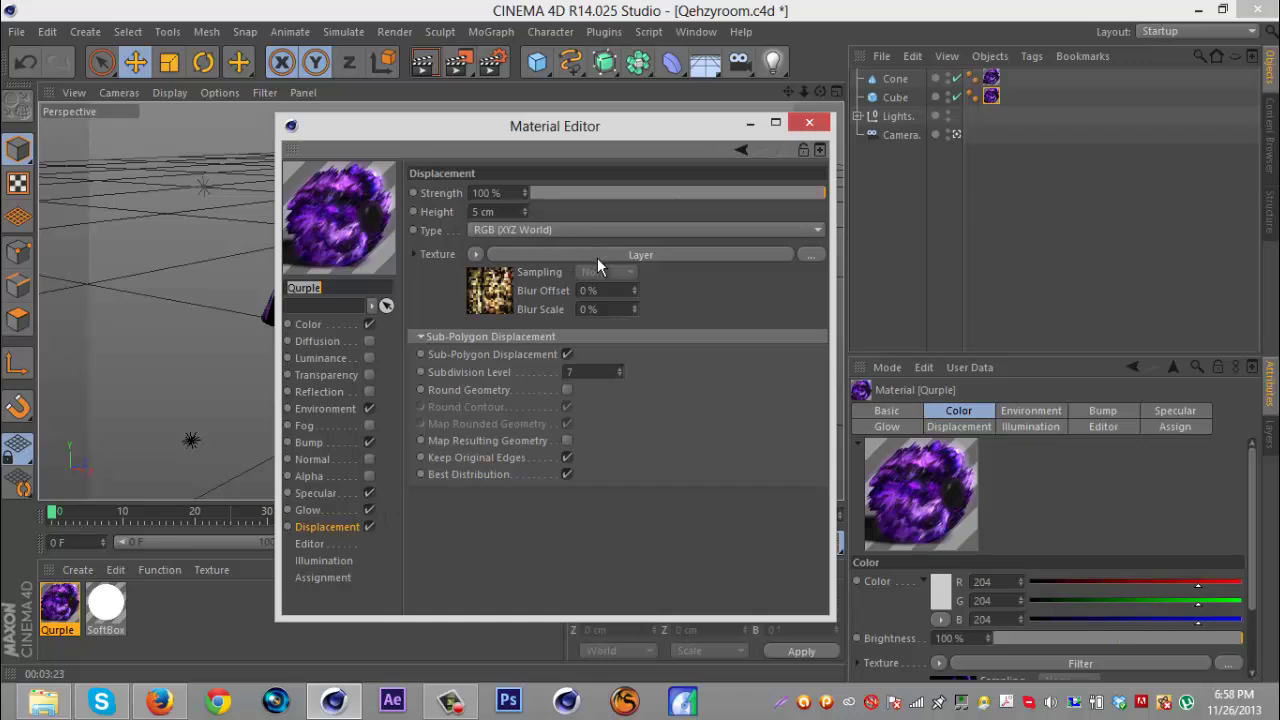
left_click(597, 256)
left_click(478, 362)
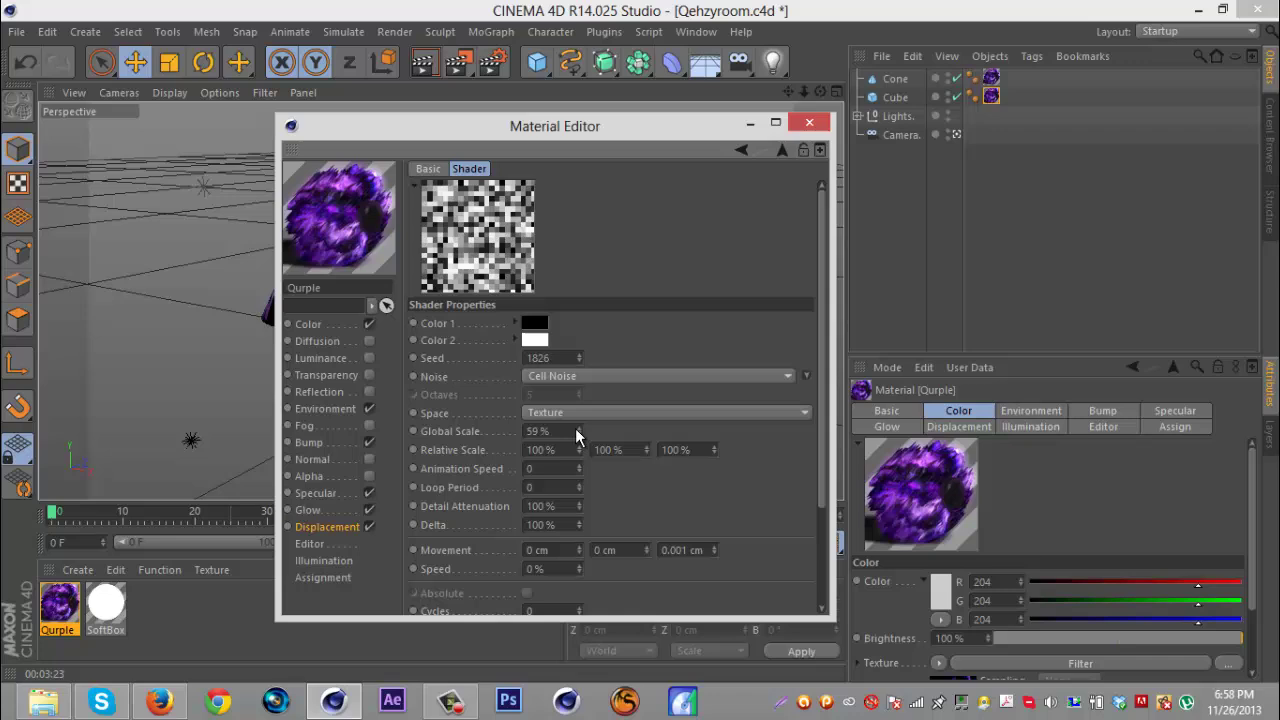
mouse_move(580, 428)
left_mouse_down()
mouse_move(576, 451)
mouse_move(576, 424)
left_mouse_up()
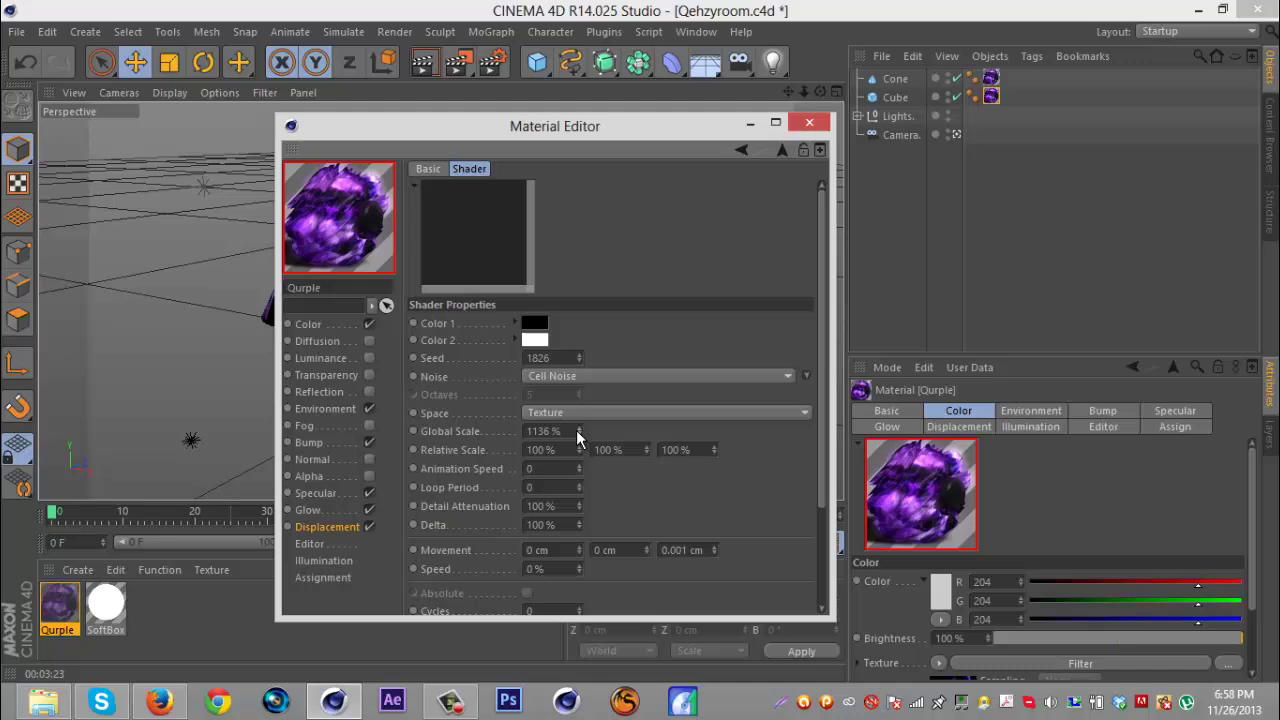
left_click_drag(576, 430, 576, 428)
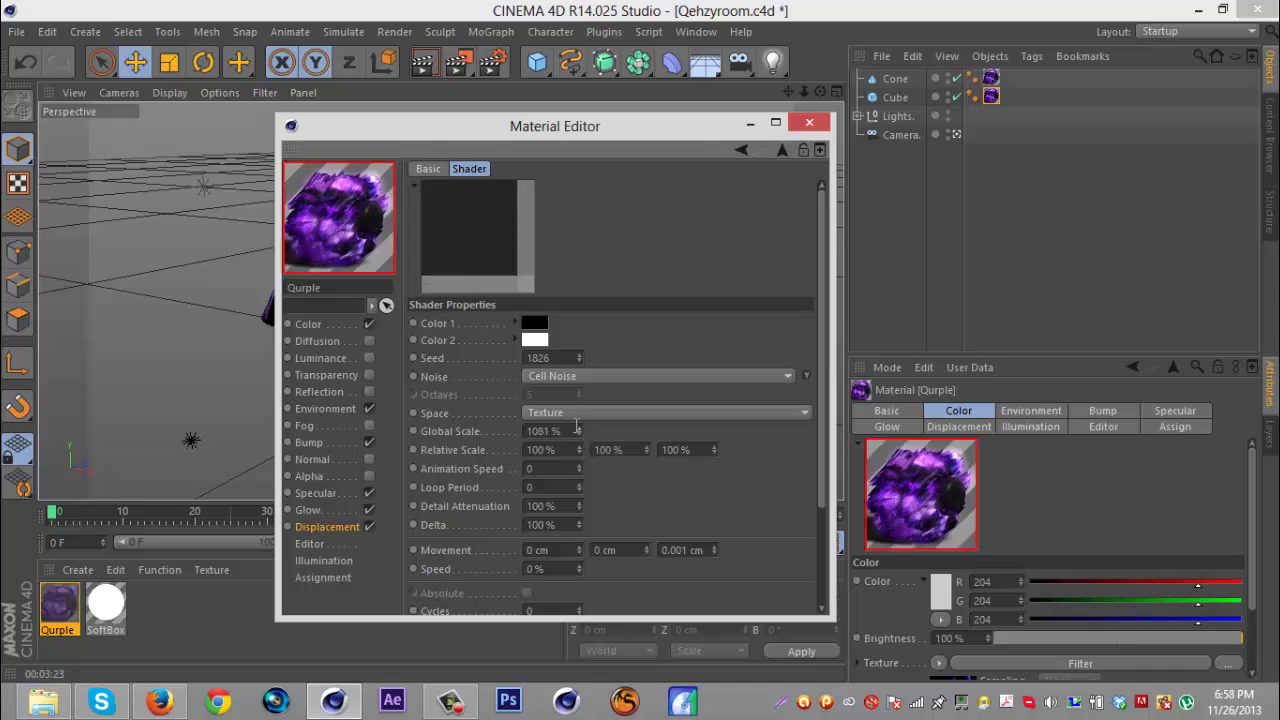
Switch the noise type to Dents and close the material editor.
left_click(806, 375)
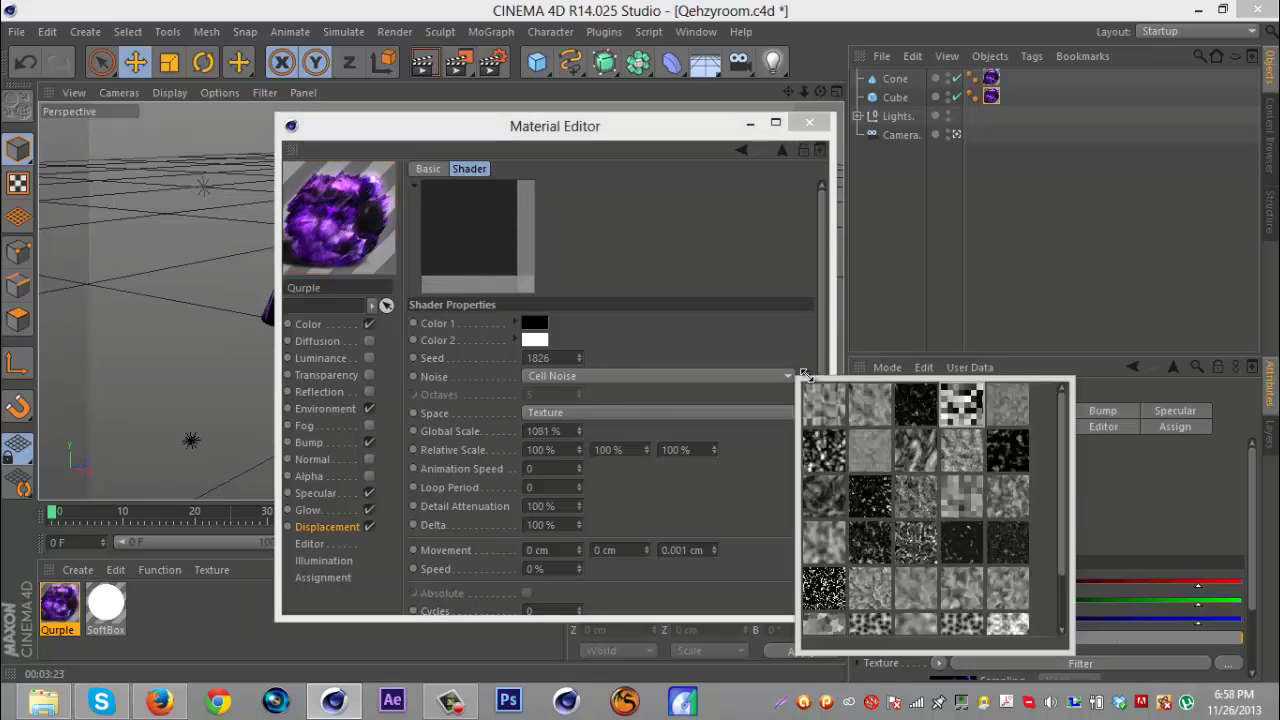
left_click(917, 450)
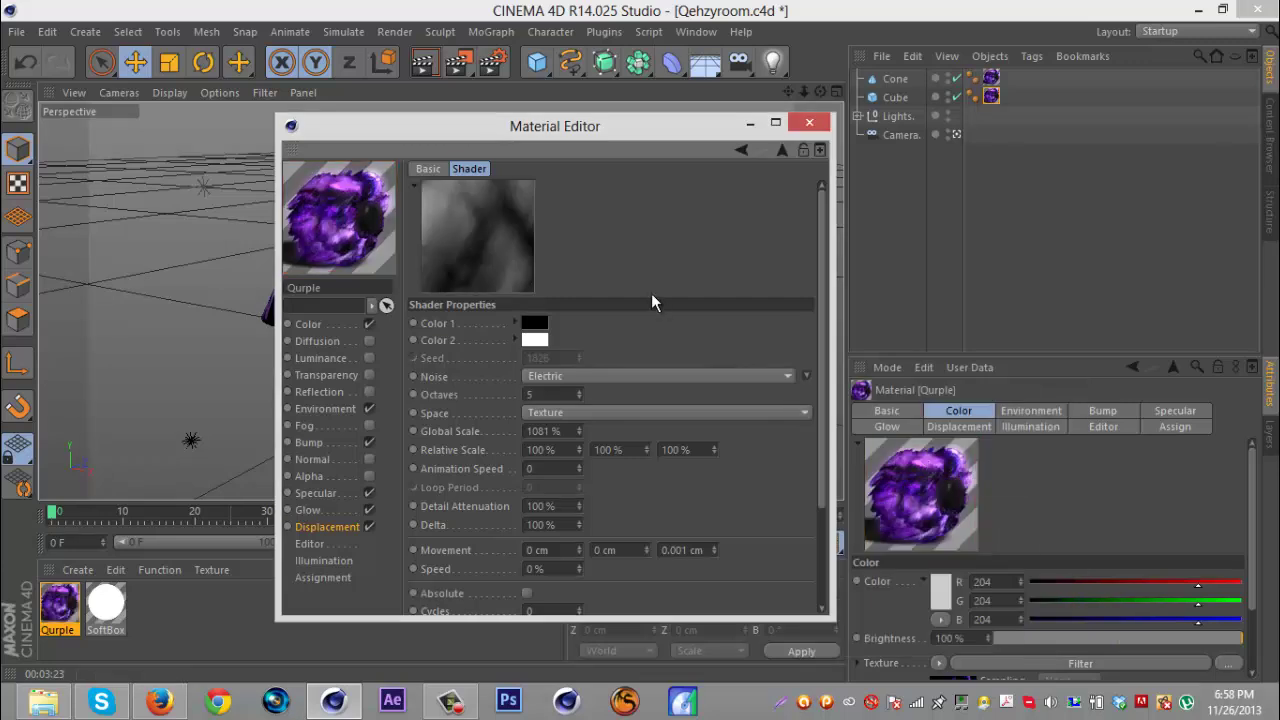
left_click(806, 375)
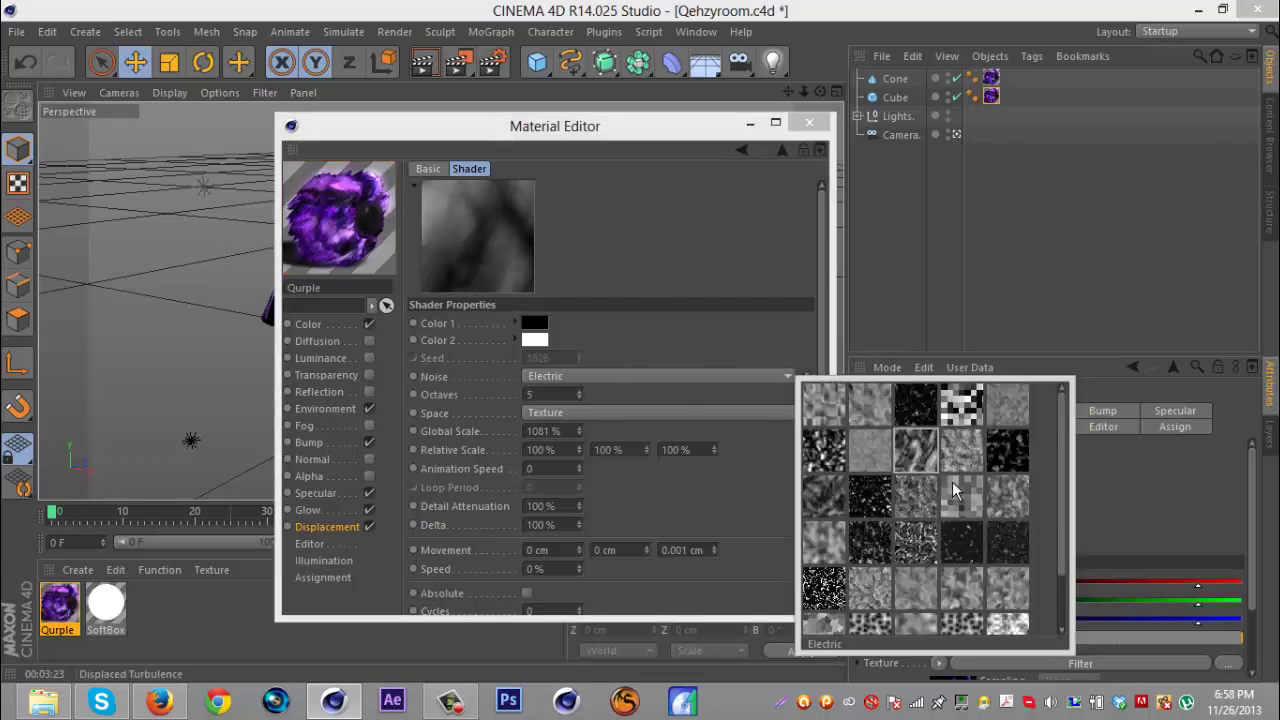
left_click(822, 447)
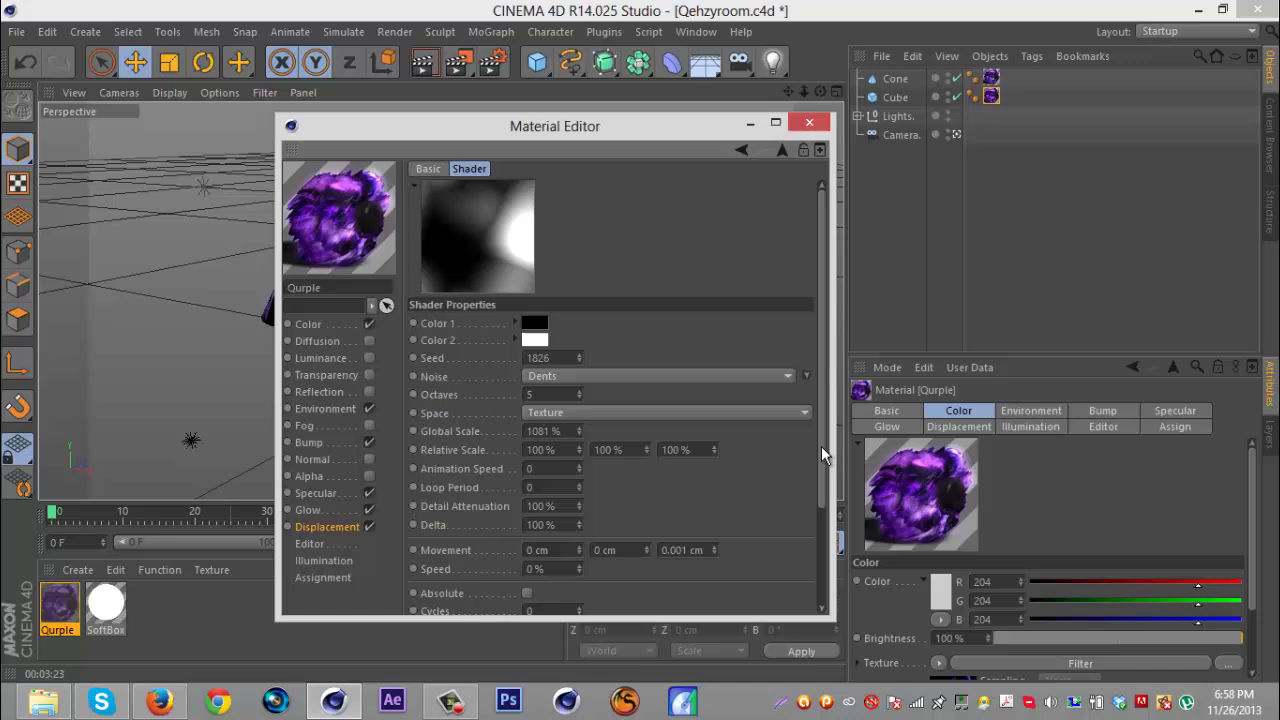
left_click(809, 124)
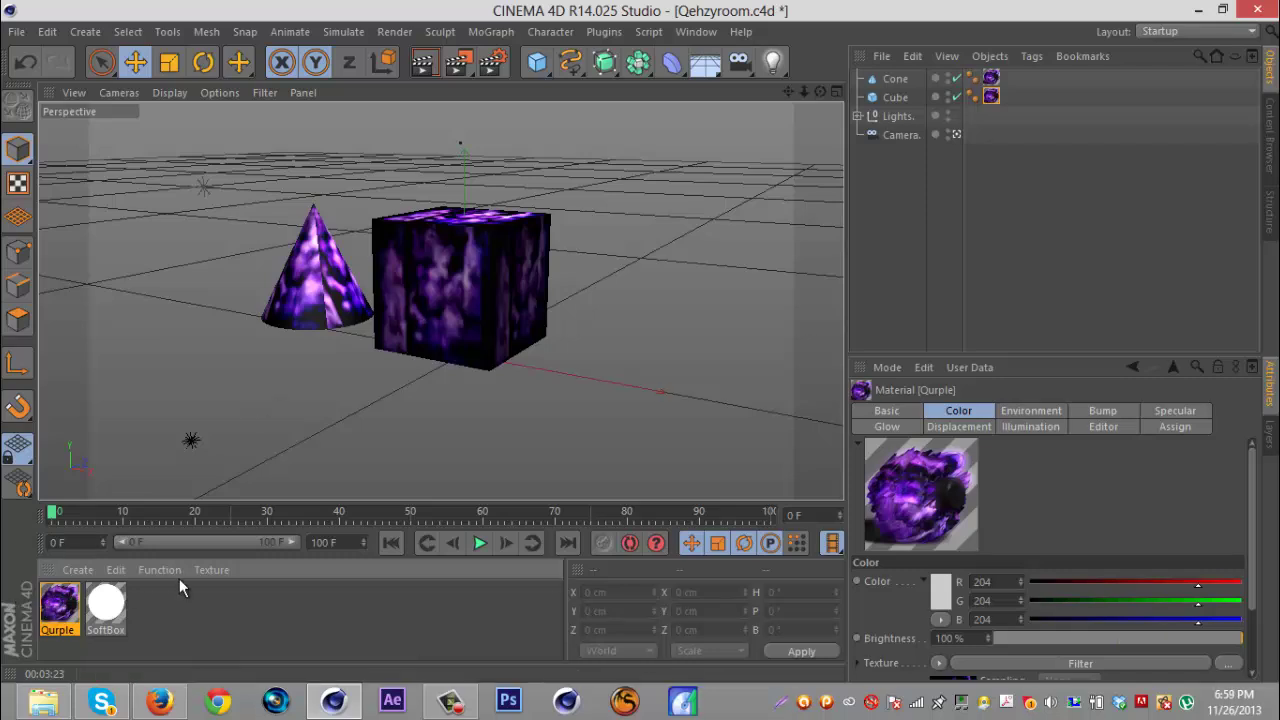
Duplicate the Qurple material and clear the copy's Displacement texture.
key("ctrl+c")
key("ctrl+v")
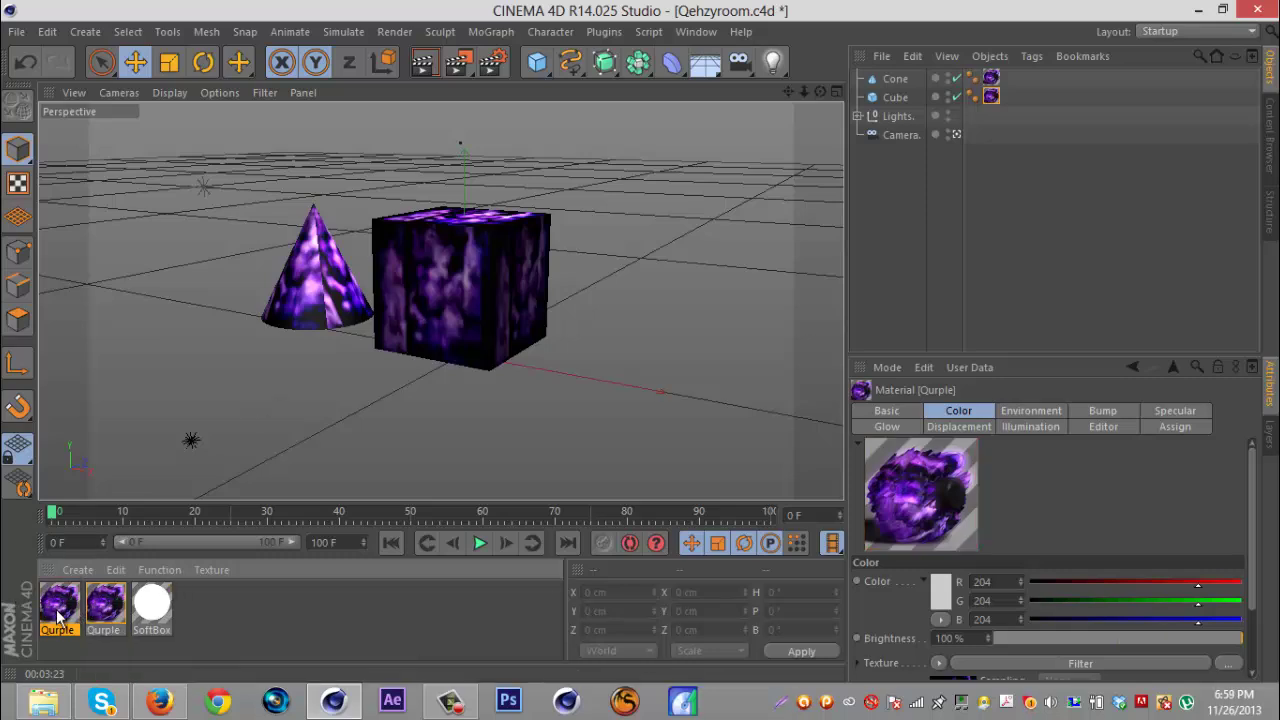
double_click(105, 603)
left_click(331, 527)
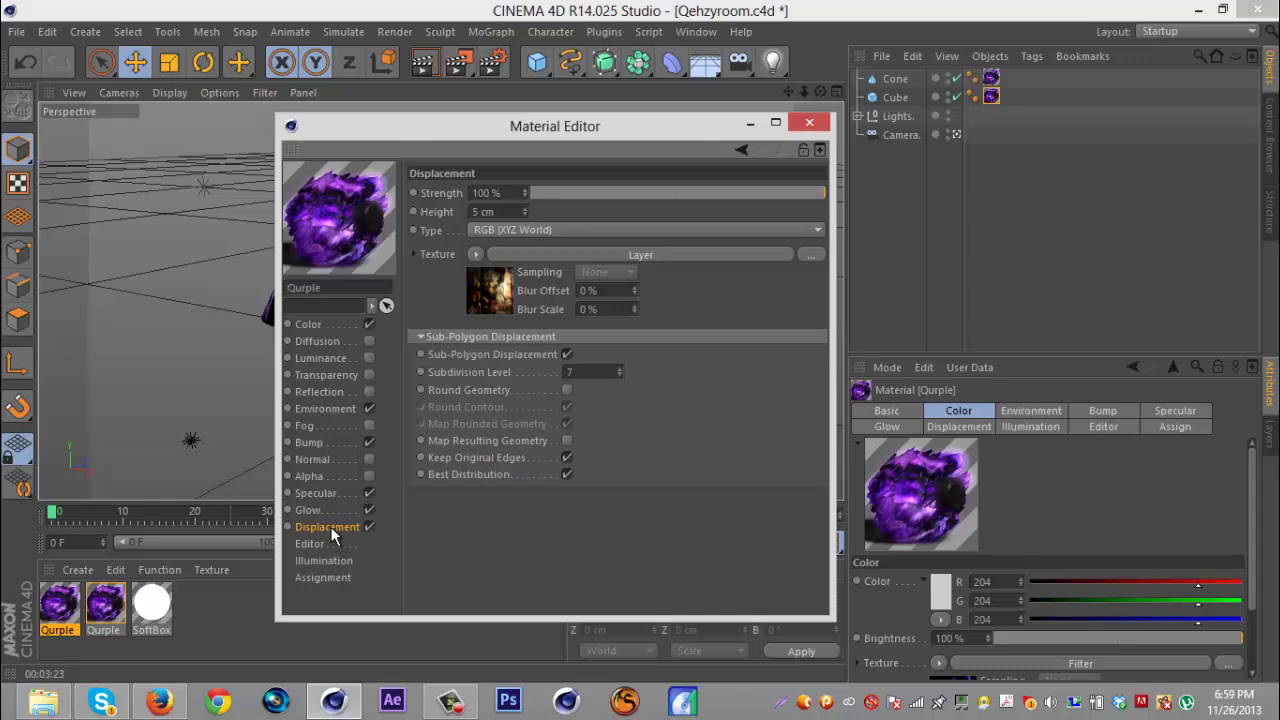
left_click(474, 254)
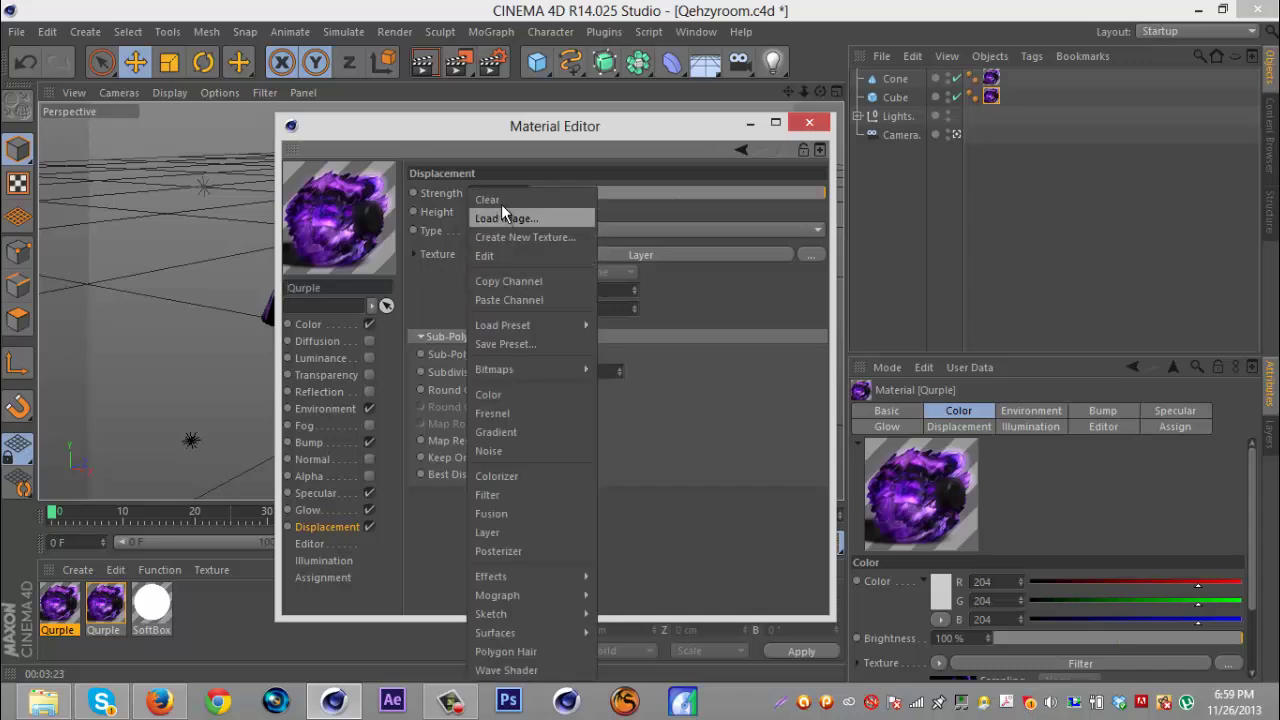
left_click(500, 198)
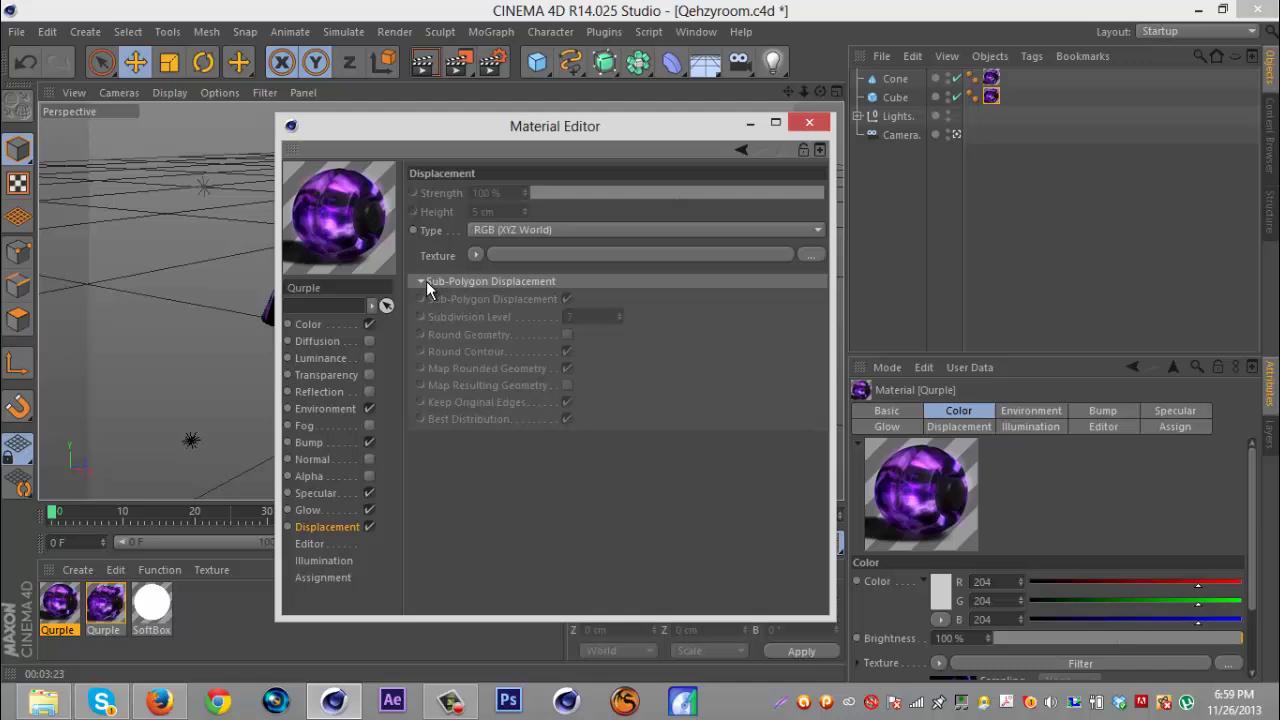
Copy the Color channel's Filter texture and paste it into the copy's Displacement channel.
left_click(321, 324)
left_click(497, 272)
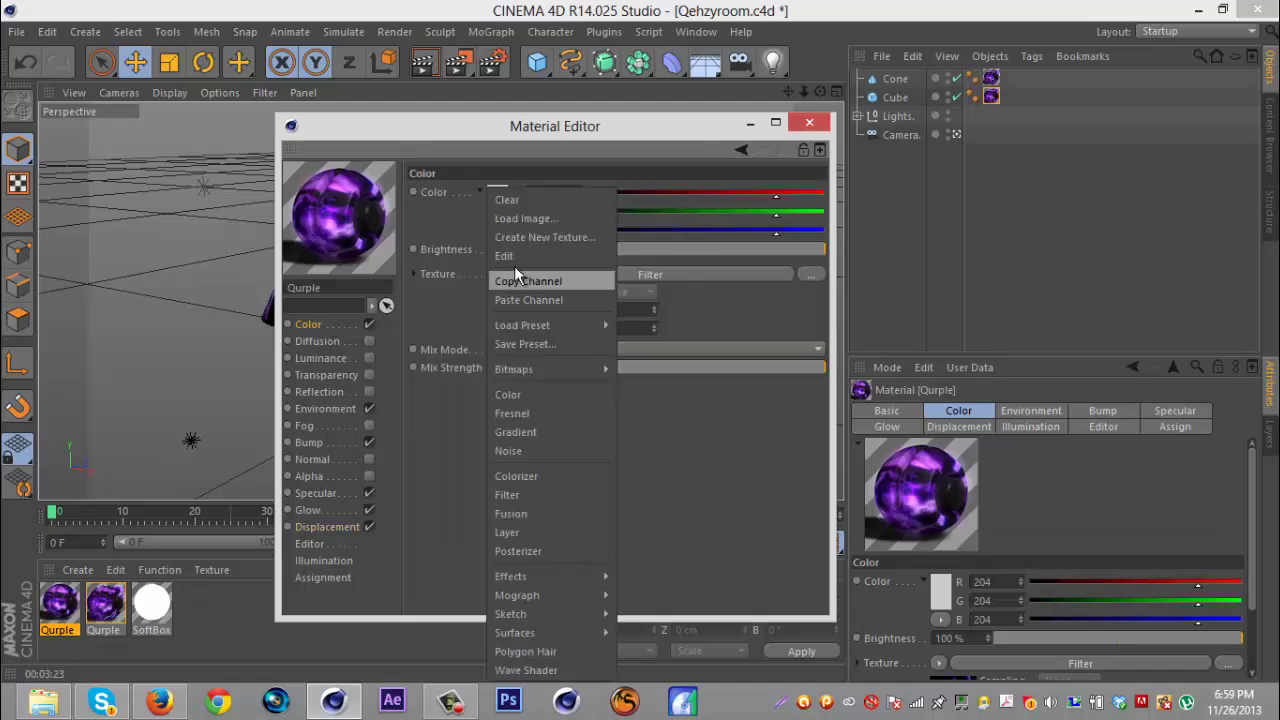
left_click(515, 280)
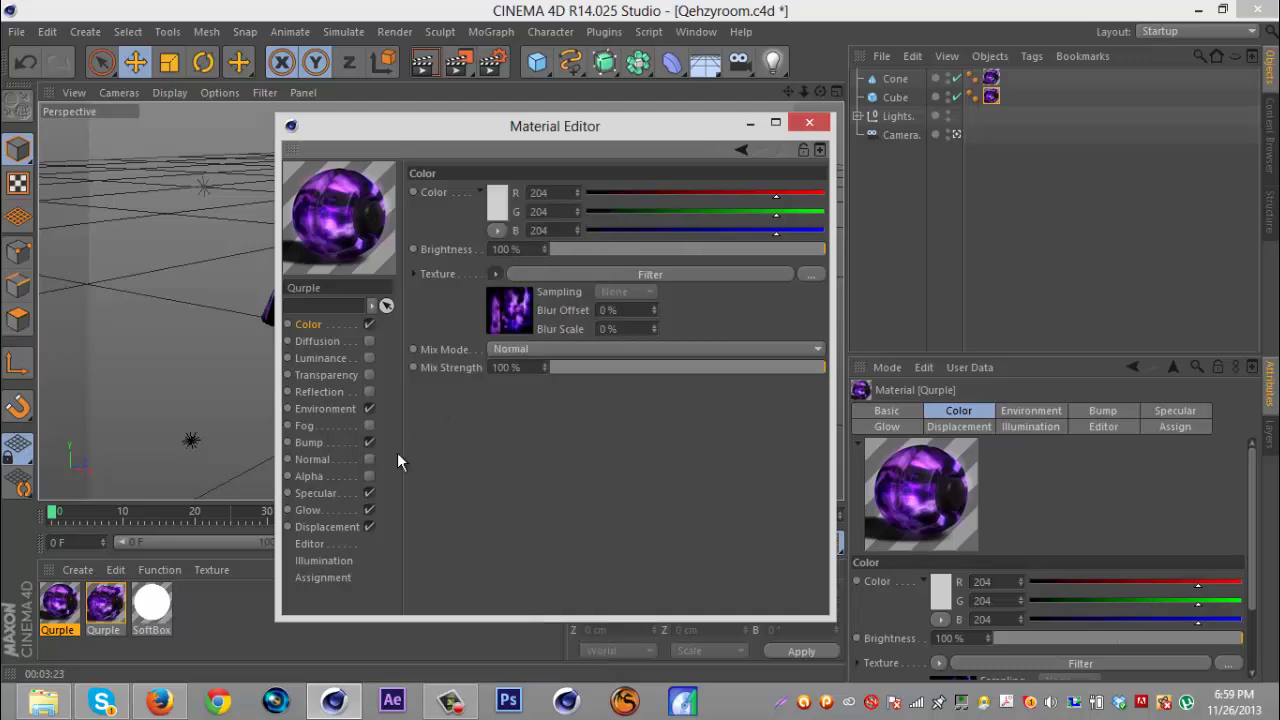
left_click(329, 524)
left_click(474, 254)
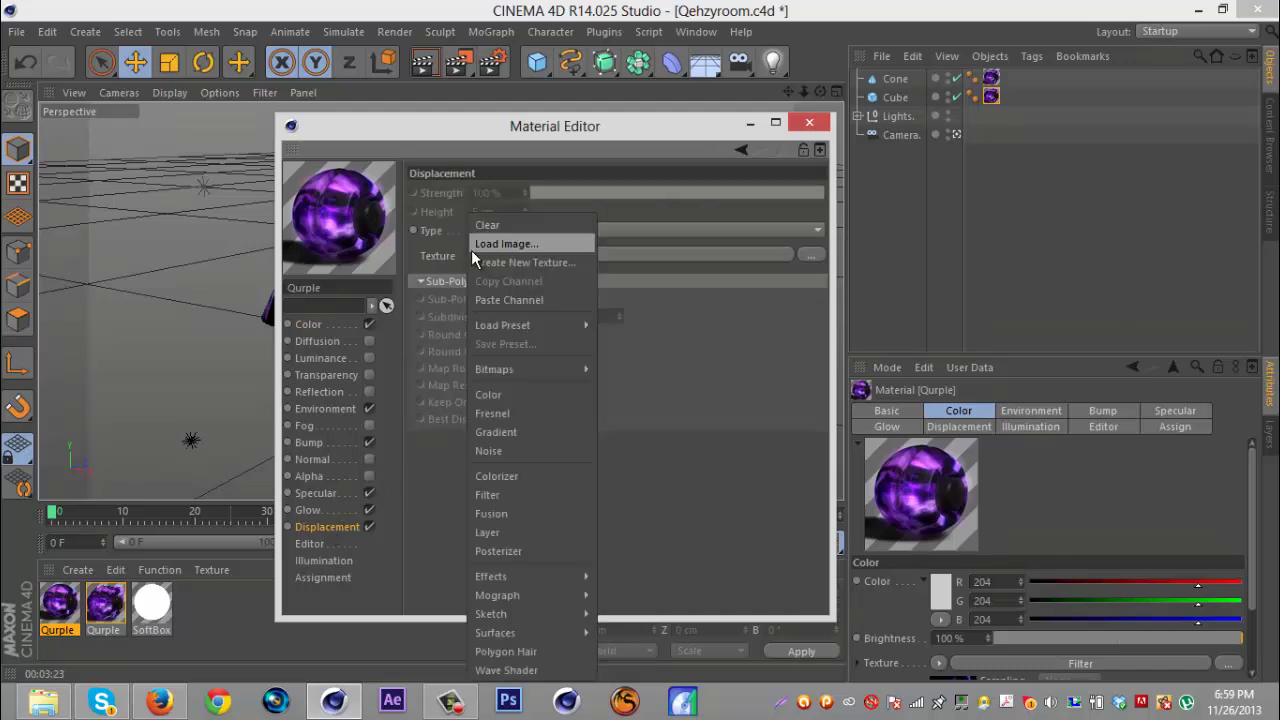
left_click(493, 297)
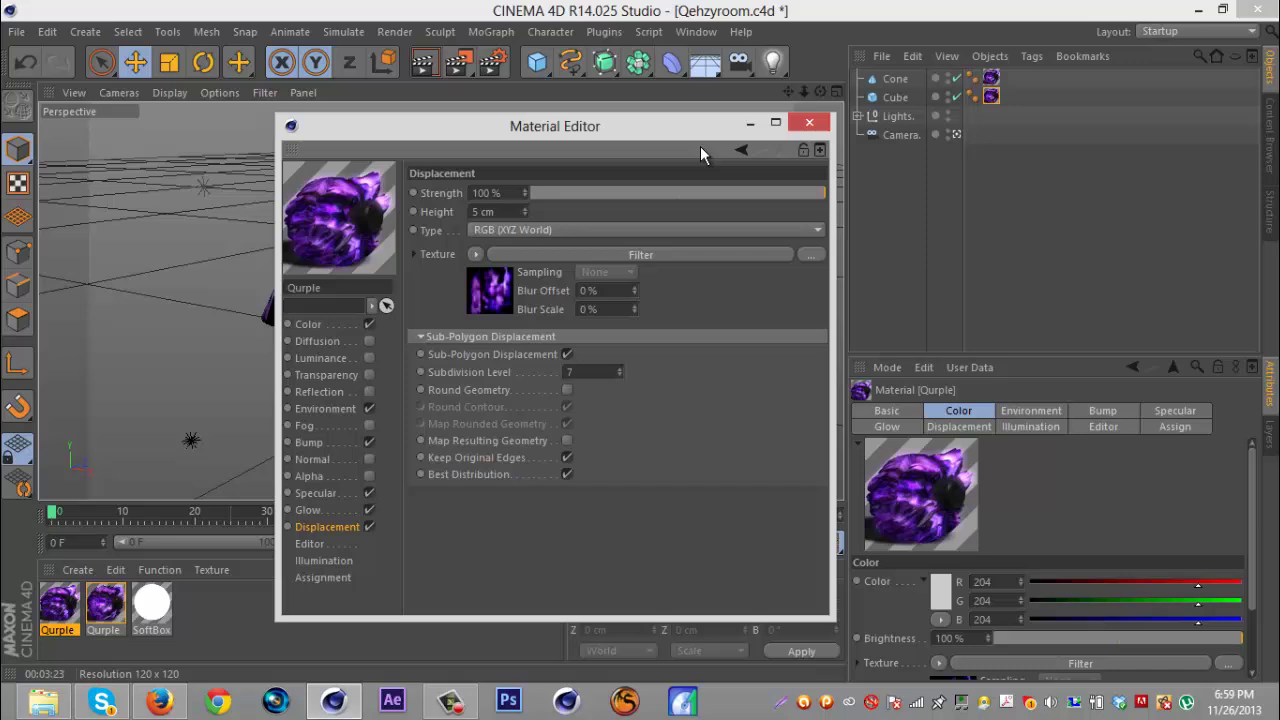
Duplicate the selected Cone and Cube beside the originals, then render both pairs in the viewport.
left_click(809, 123)
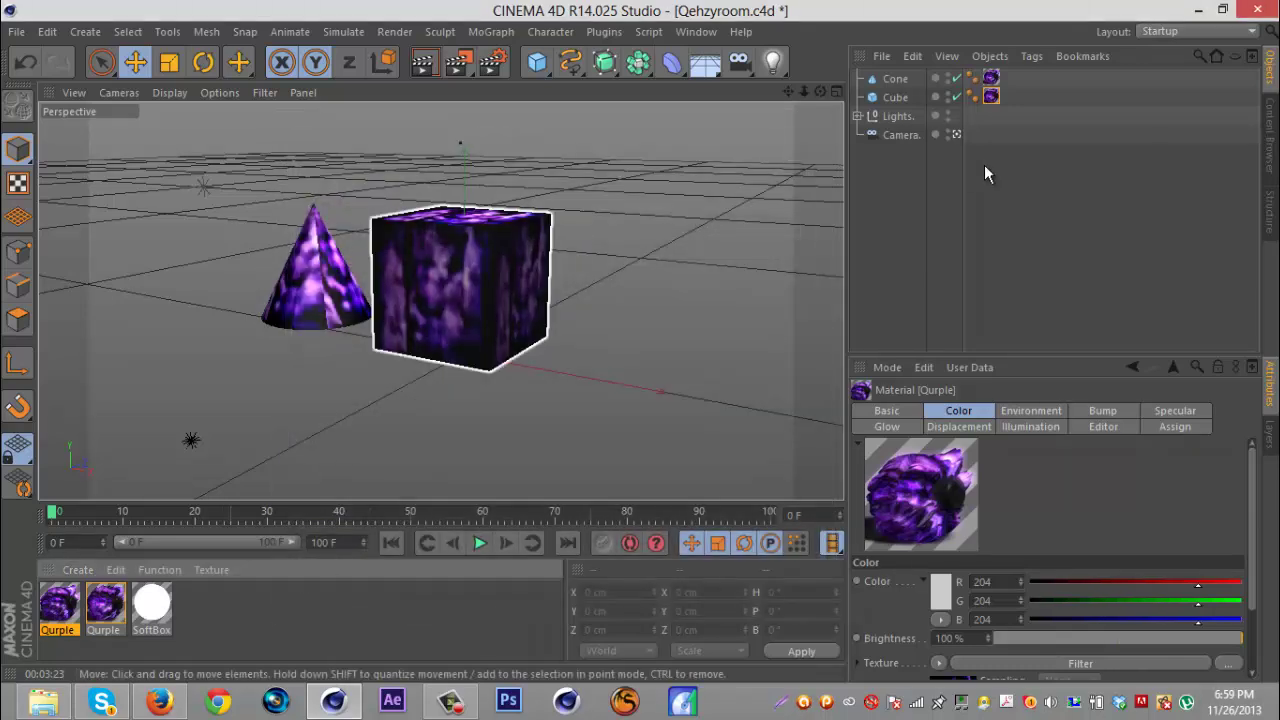
left_click(895, 78)
left_click(895, 97, "shift")
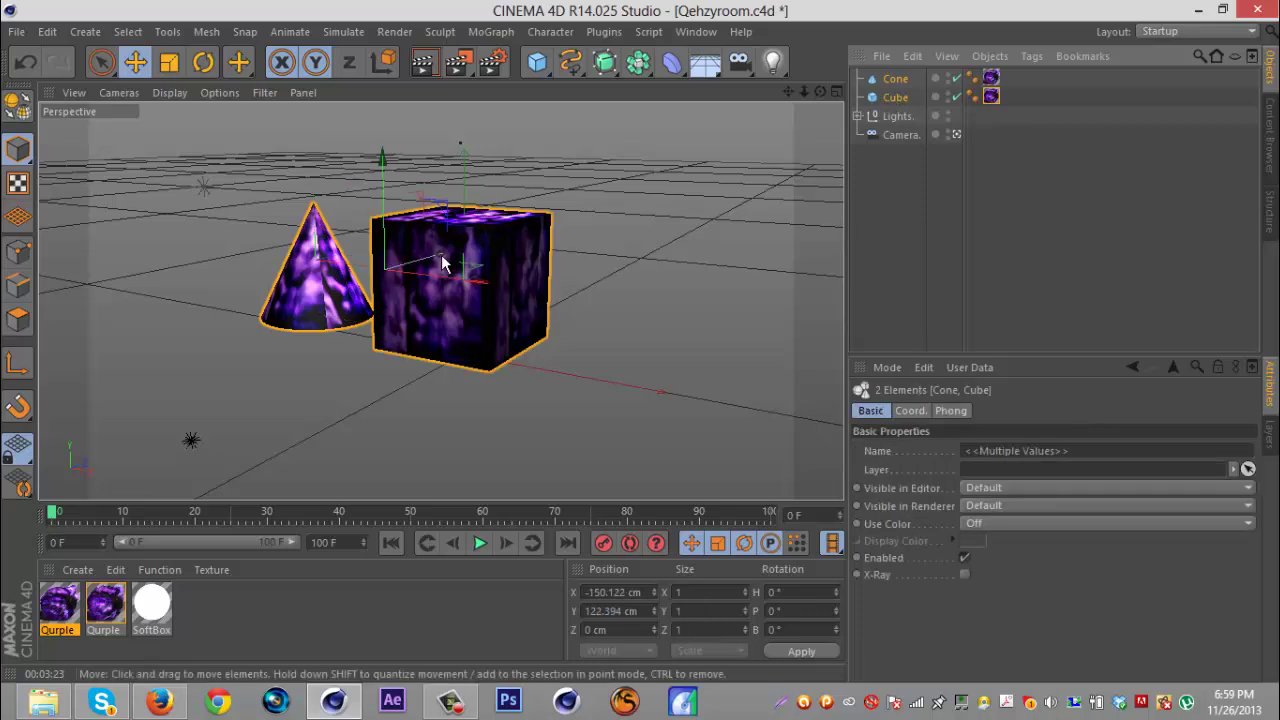
left_click_drag(441, 254, 520, 235, "ctrl")
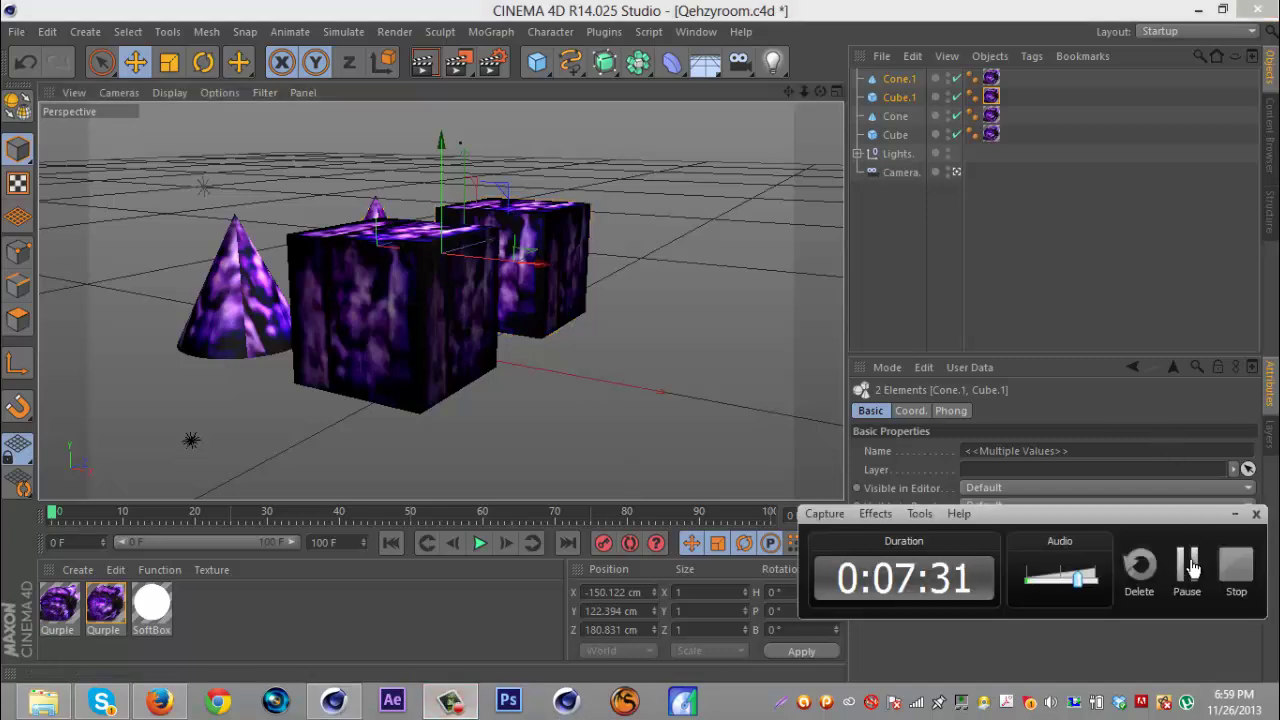
key("ctrl+r")
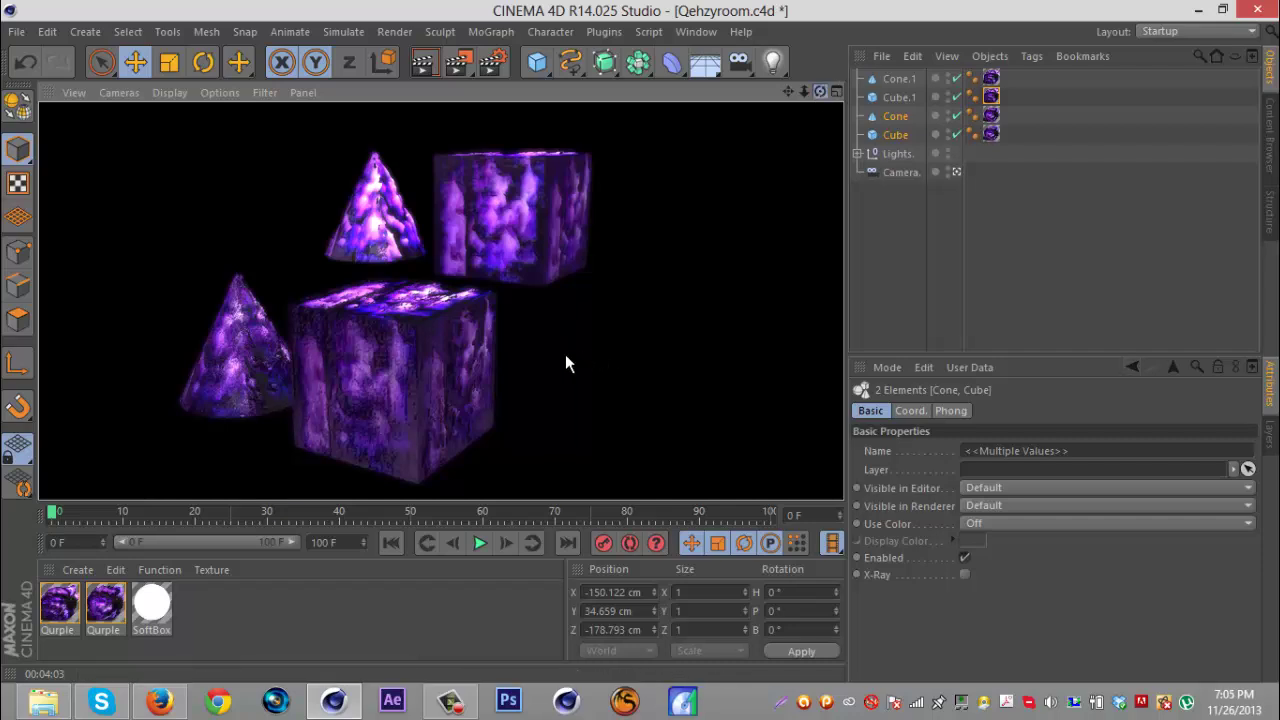
Clear the render by orbiting the viewport, and review the second Qurple material's settings.
left_click_drag(565, 354, 620, 345, "alt")
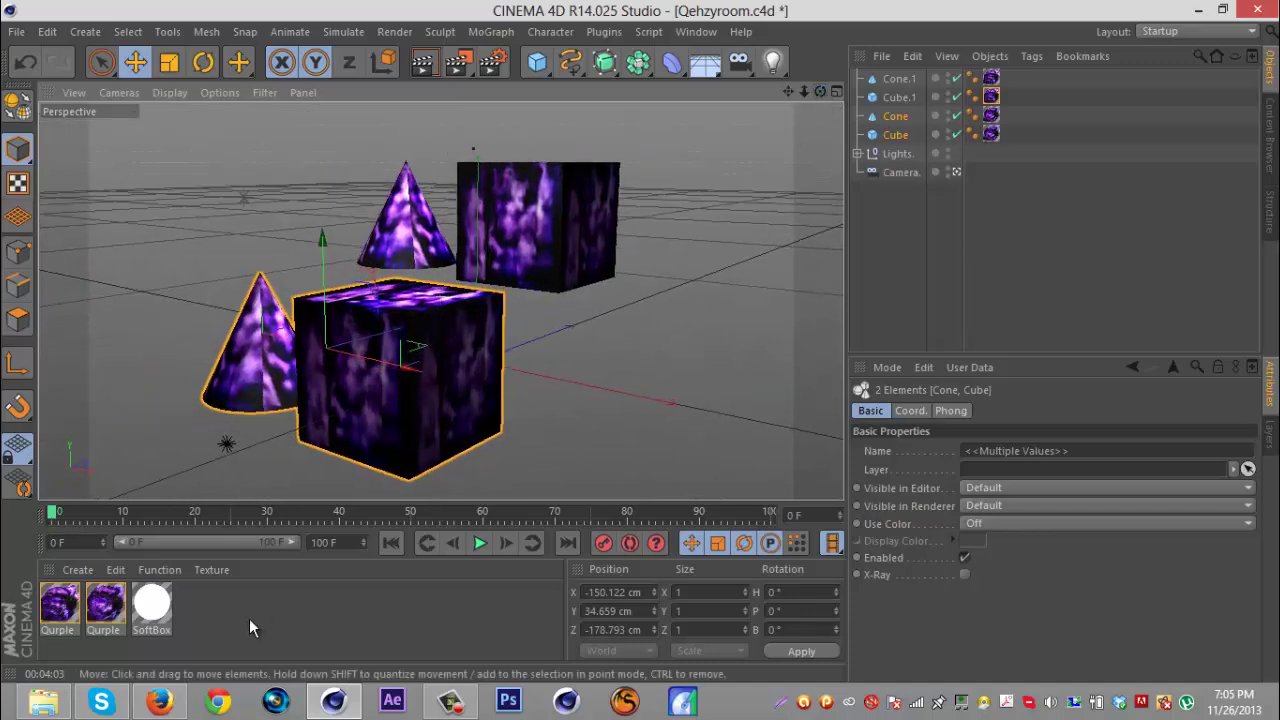
double_click(105, 605)
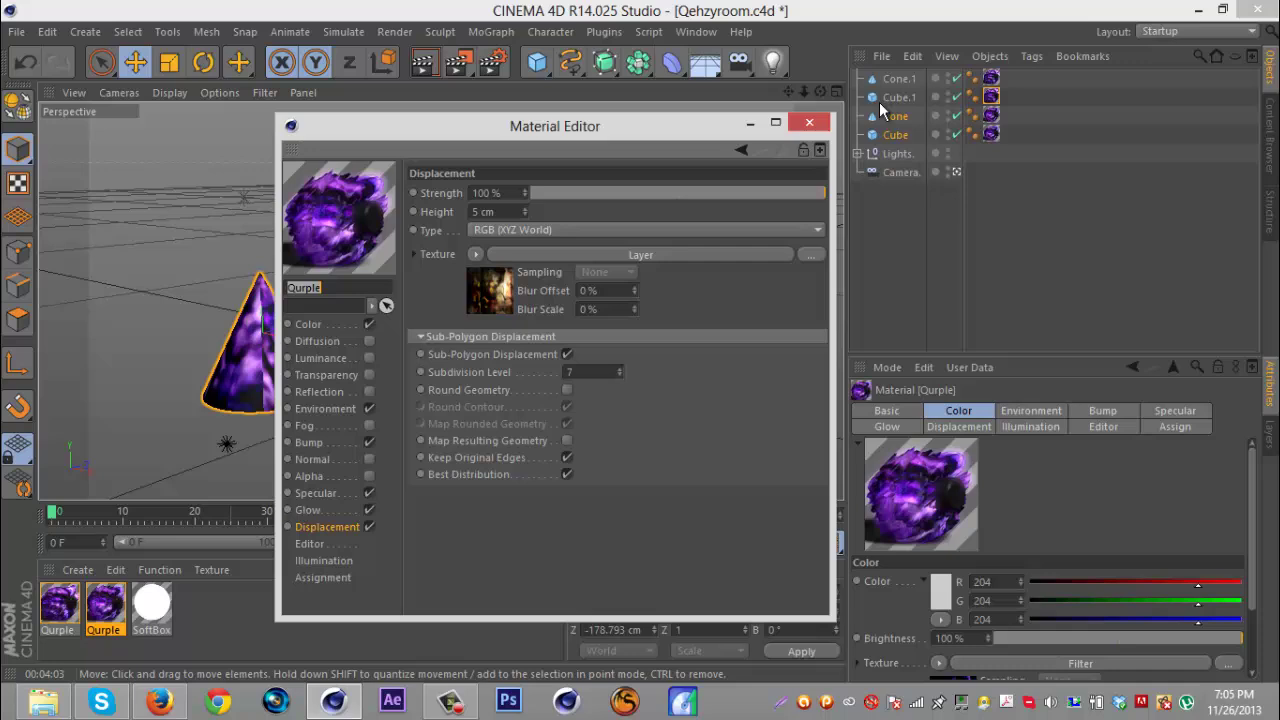
left_click(809, 122)
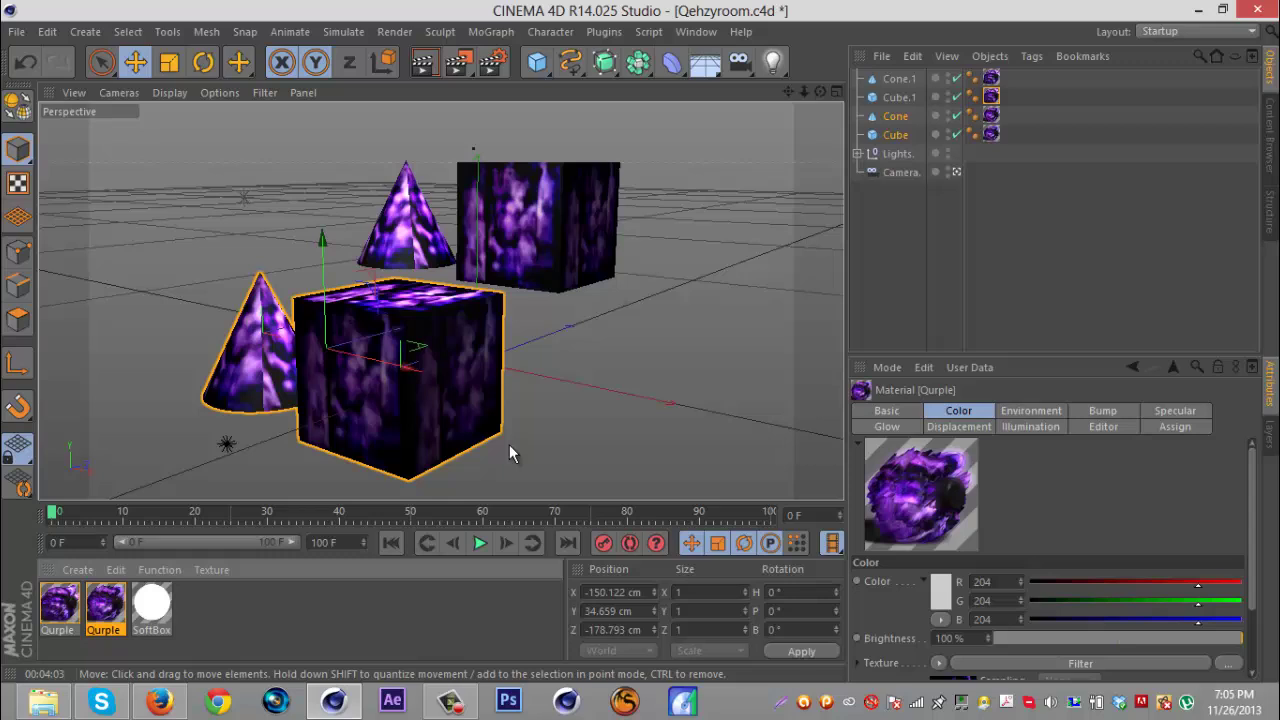
left_click(447, 705)
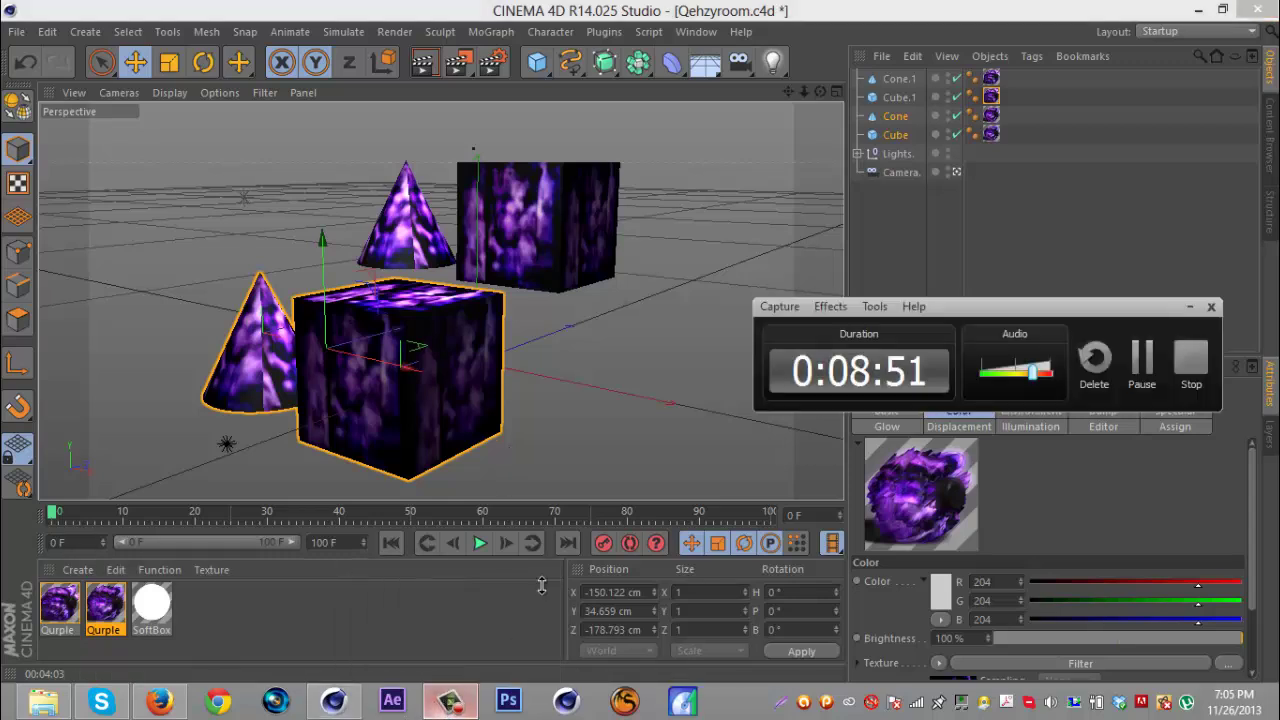